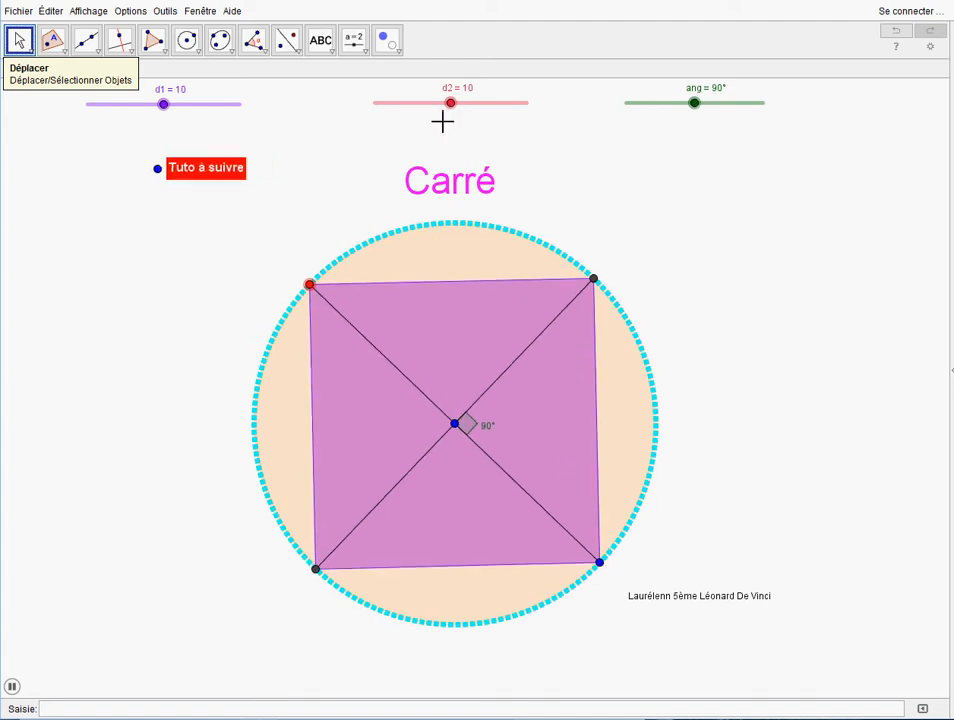
# Explore the finished quadrilateral by setting d2 to 5 and ang to 130°, rotating the figure by its red vertex.
pyautogui.moveTo(449, 102); pyautogui.dragTo(385, 119)
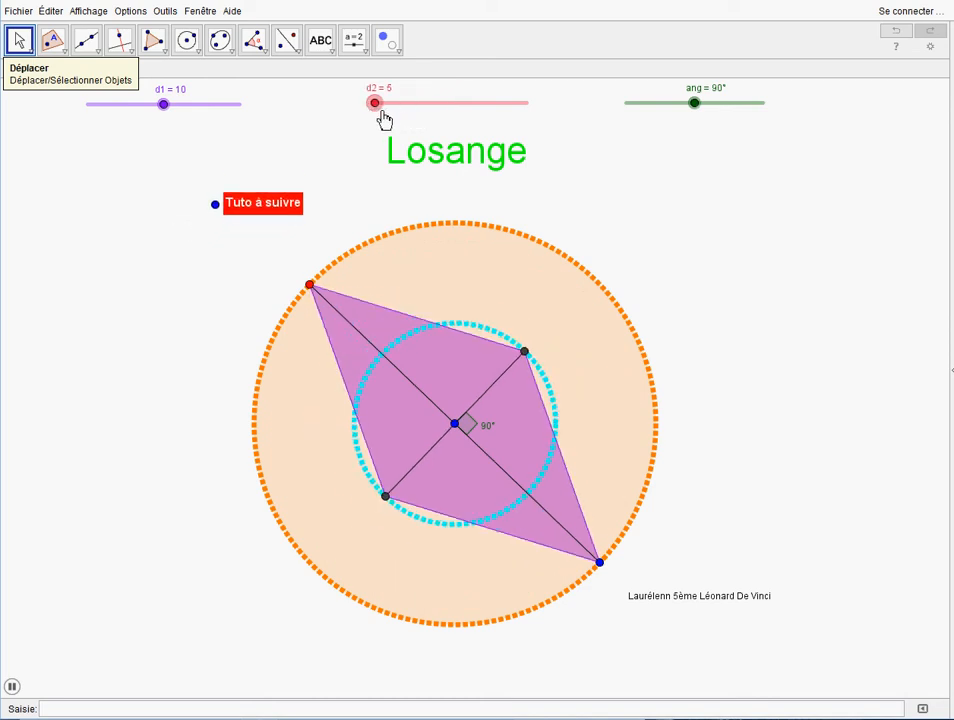
pyautogui.moveTo(306, 291); pyautogui.dragTo(445, 248)
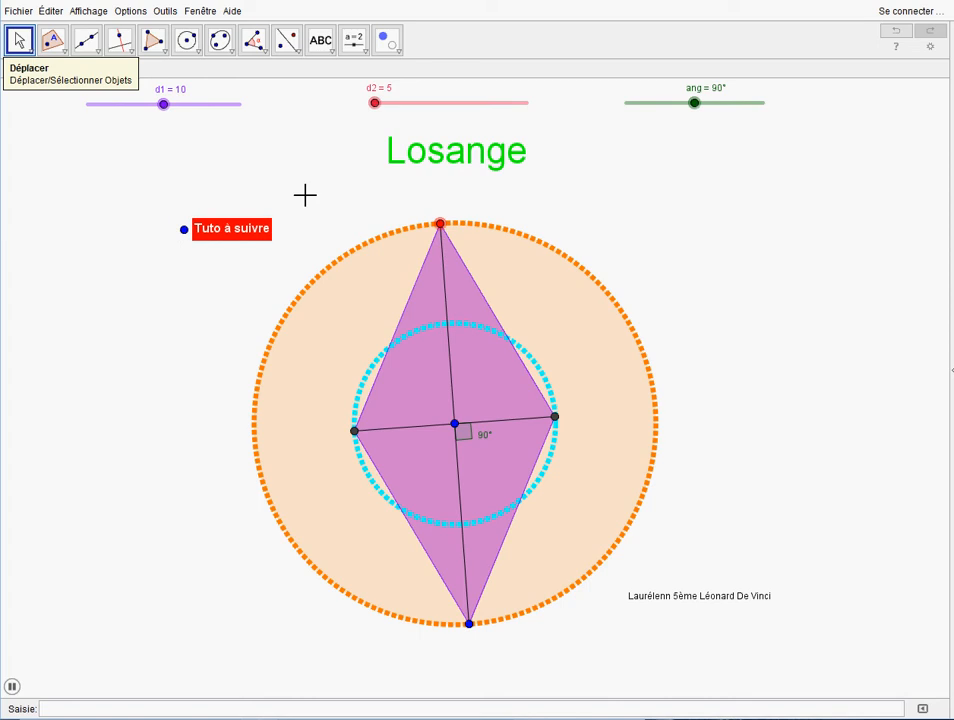
pyautogui.moveTo(696, 110); pyautogui.dragTo(727, 108)
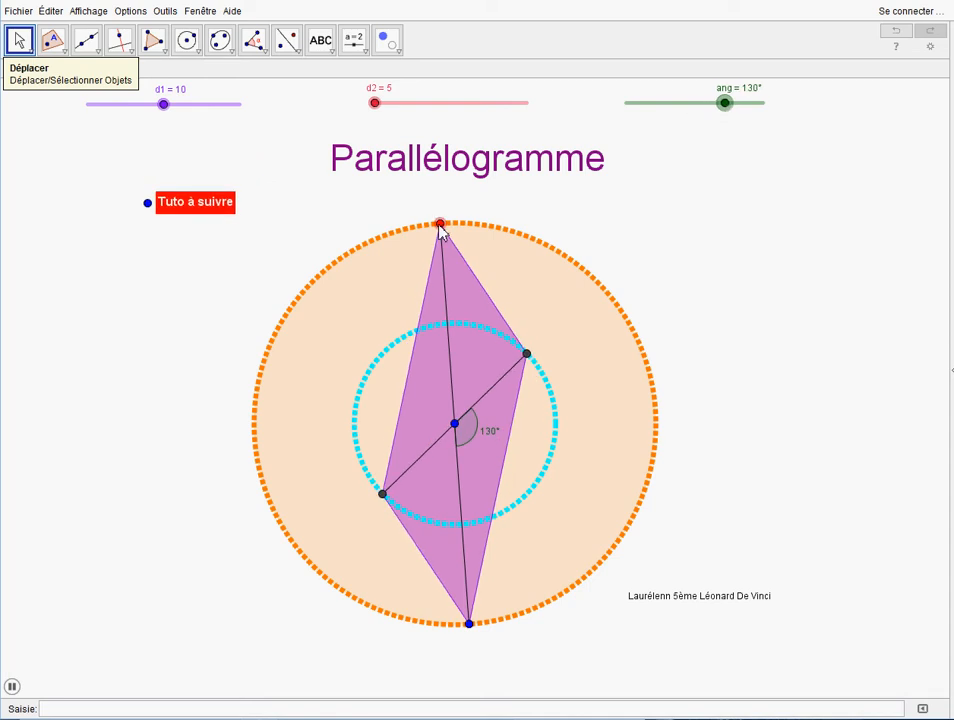
pyautogui.moveTo(440, 224); pyautogui.dragTo(272, 481)
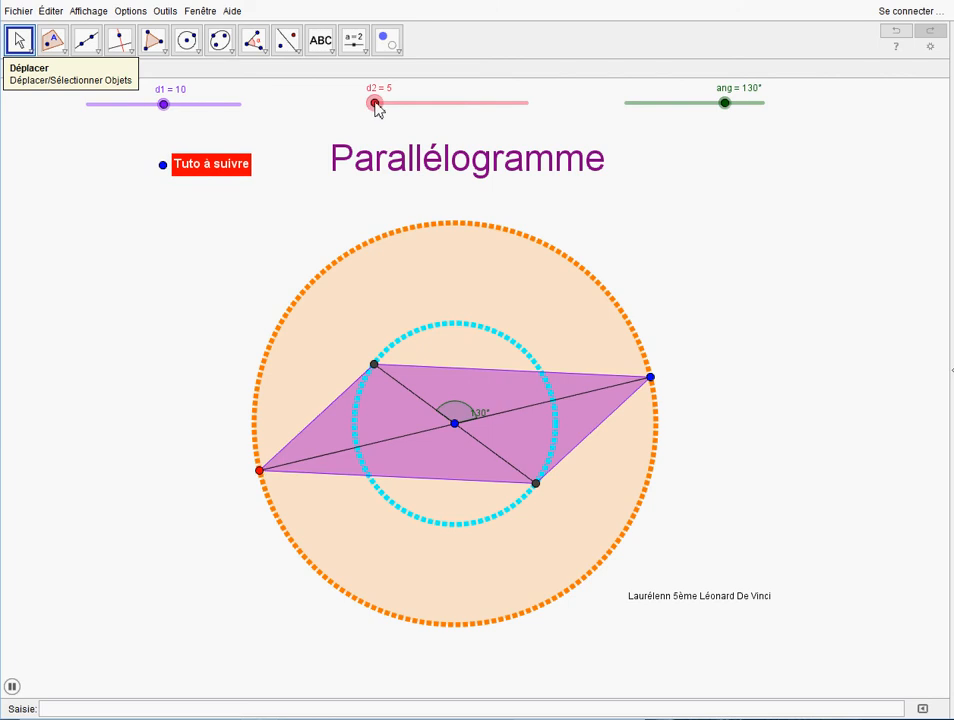
# Set d2 to 10 in the finished figure, rotate its red vertex slightly along the circle, and switch to the blank construction.
pyautogui.moveTo(375, 104); pyautogui.dragTo(452, 107)
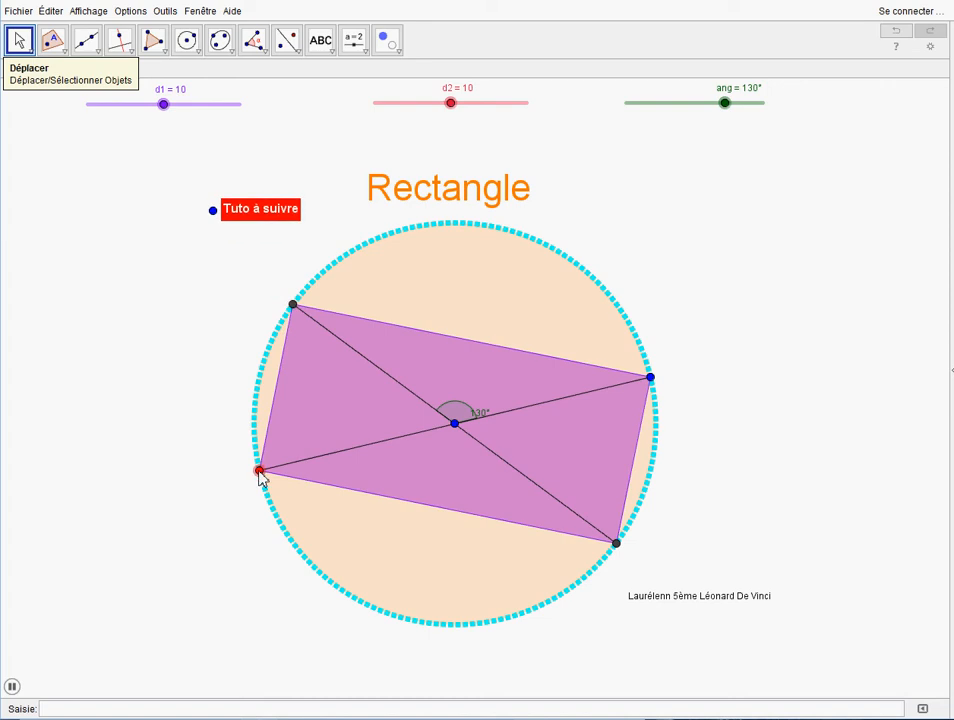
pyautogui.moveTo(261, 471); pyautogui.dragTo(276, 519)
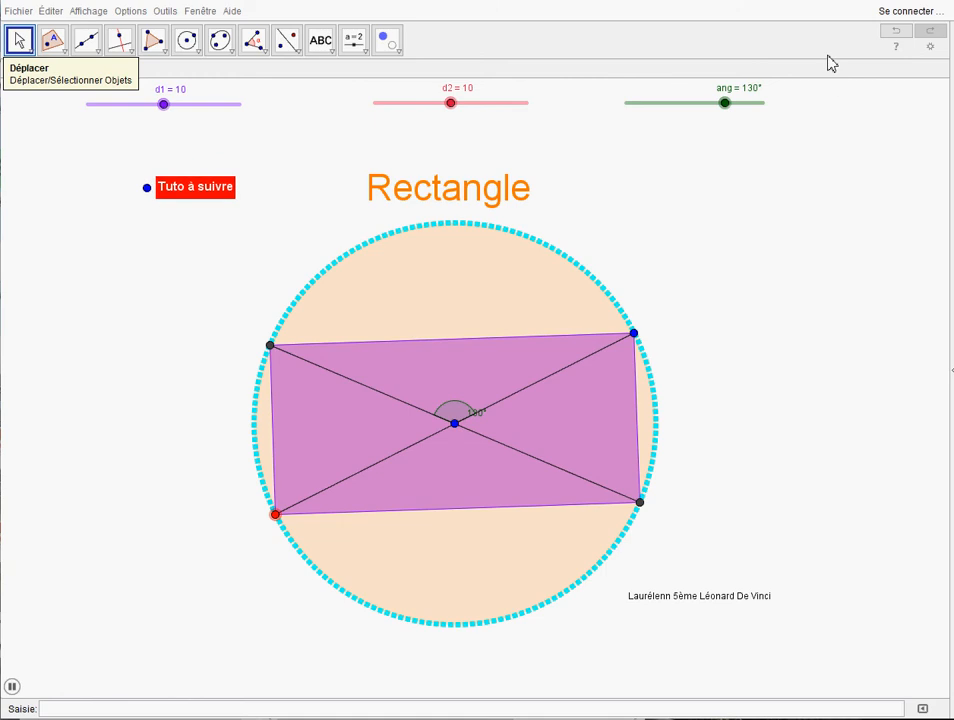
pyautogui.click(883, 3)
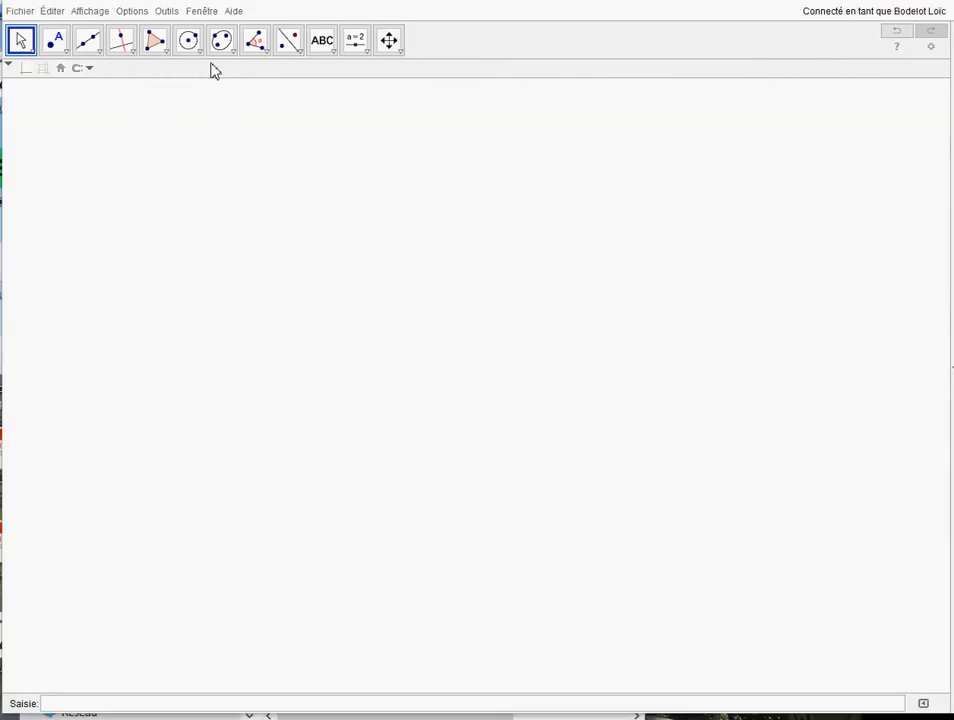
# Create a number slider named d1 near the canvas's upper-left corner, ranging from 5 to 15 with an increment of 1.
pyautogui.click(358, 41)
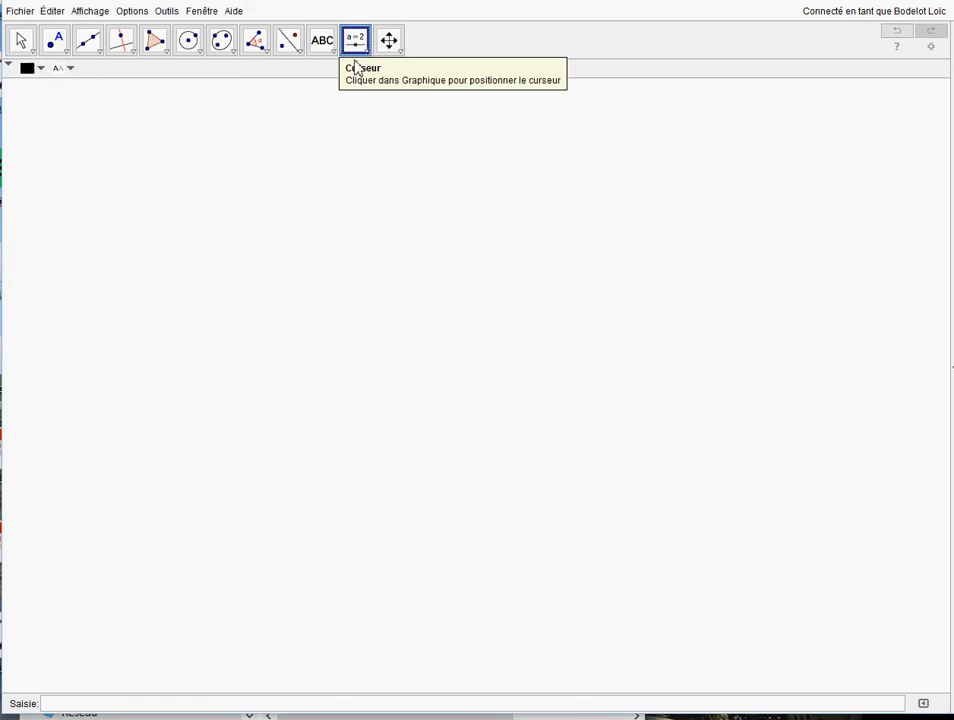
pyautogui.click(60, 106)
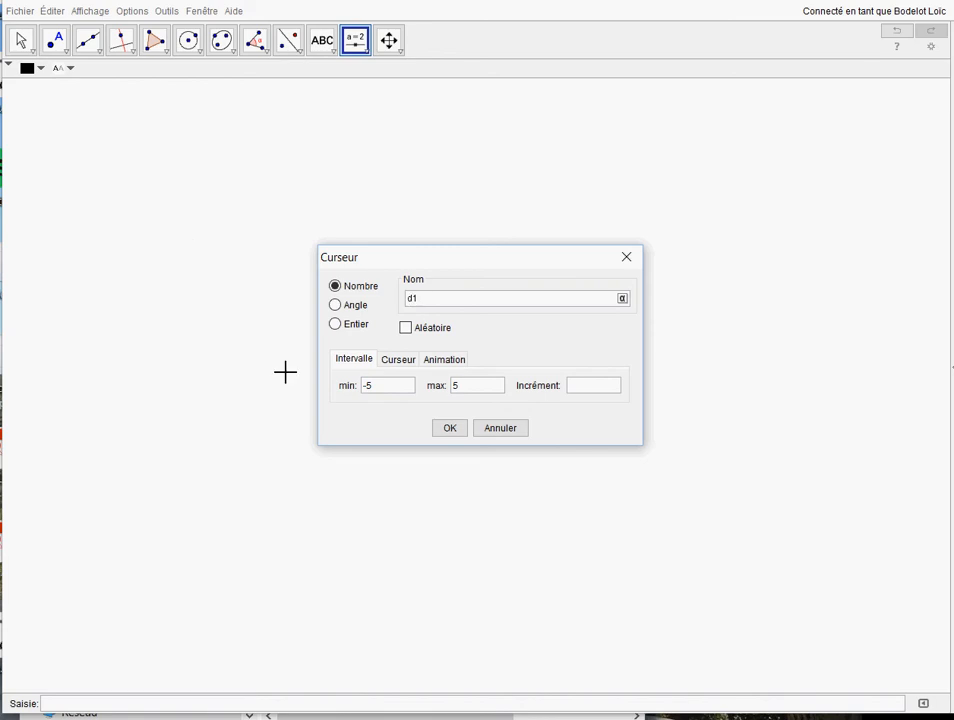
pyautogui.click(362, 389)
pyautogui.write('5')
pyautogui.click(458, 392)
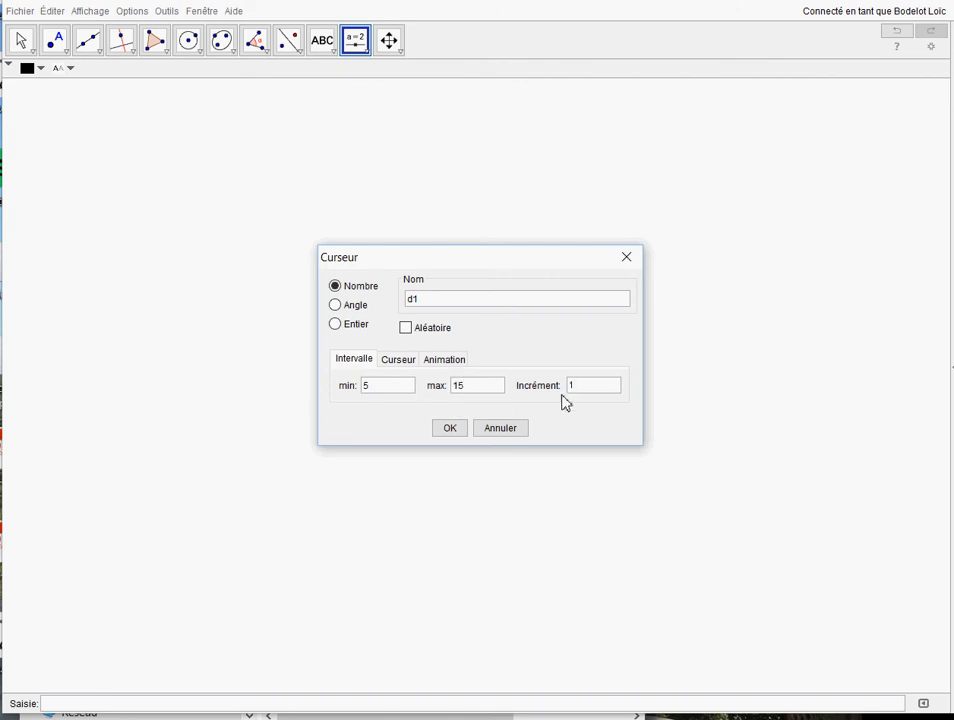
pyautogui.click(449, 424)
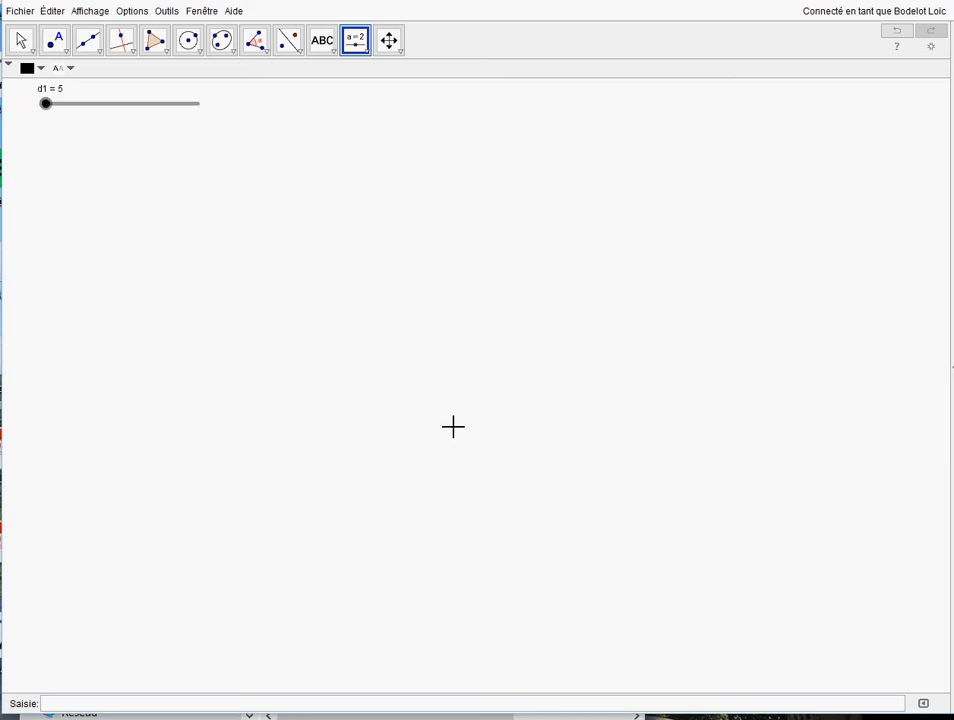
# Create a second number slider named d2 just below d1, ranging from 5 to 15.
pyautogui.click(48, 141)
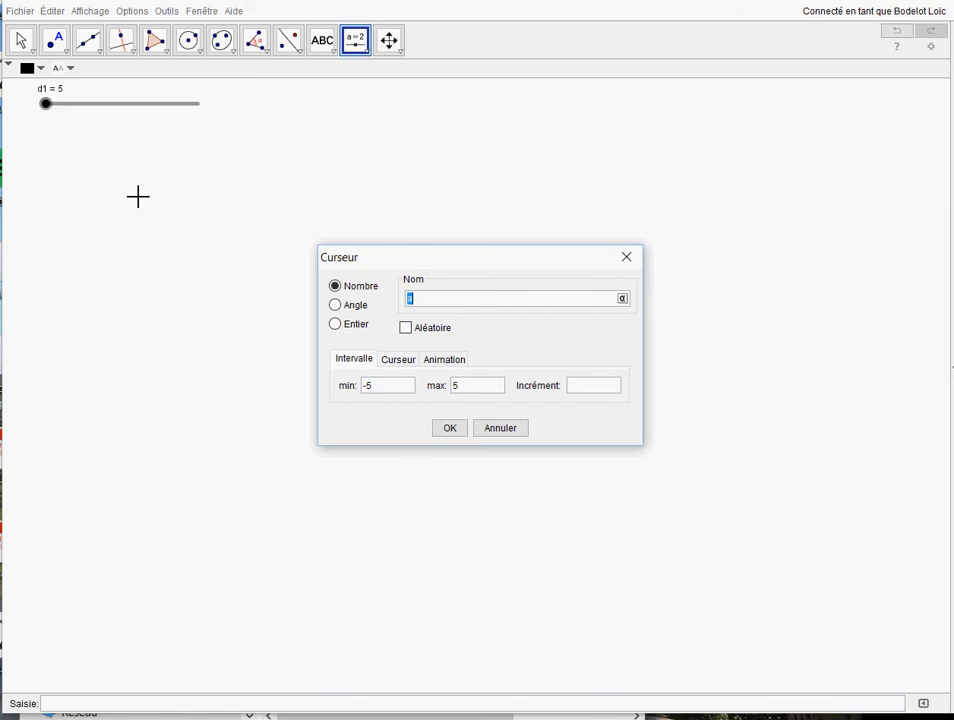
pyautogui.moveTo(386, 388); pyautogui.dragTo(333, 388)
pyautogui.moveTo(473, 390); pyautogui.dragTo(450, 390)
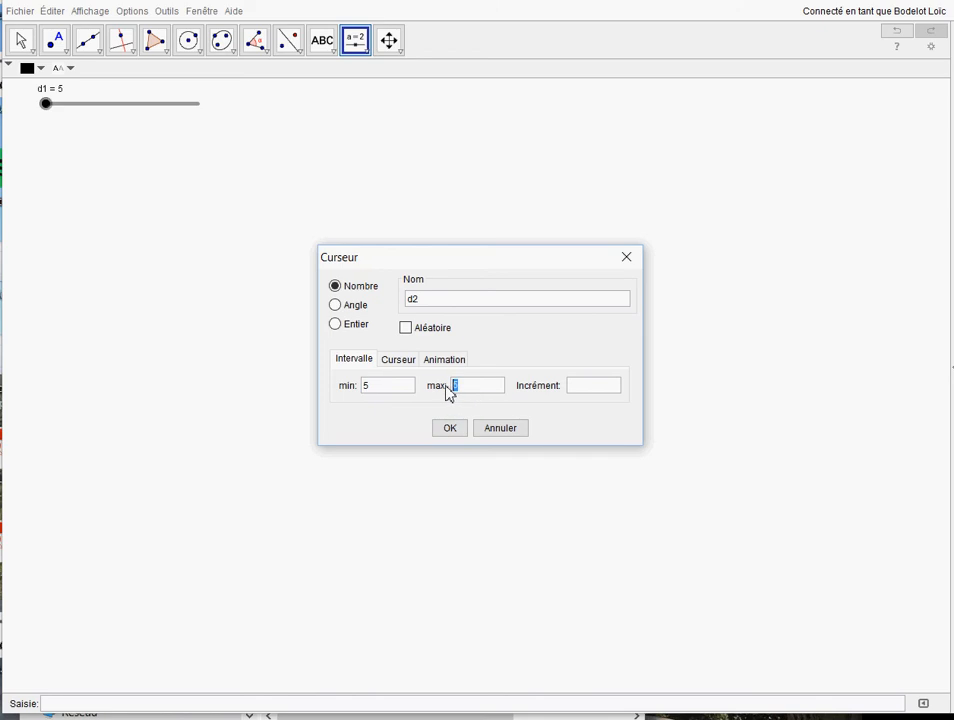
pyautogui.write('15')
pyautogui.click(572, 390)
pyautogui.click(447, 429)
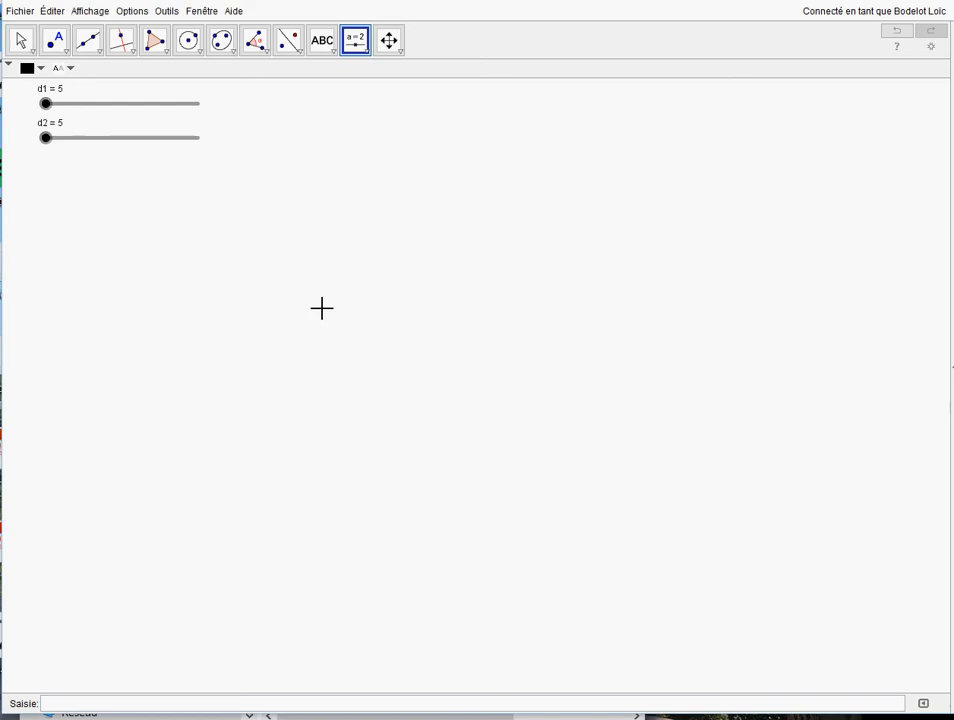
# Create an angle slider named angle beside the d1 slider, with a maximum of 180°.
pyautogui.click(253, 104)
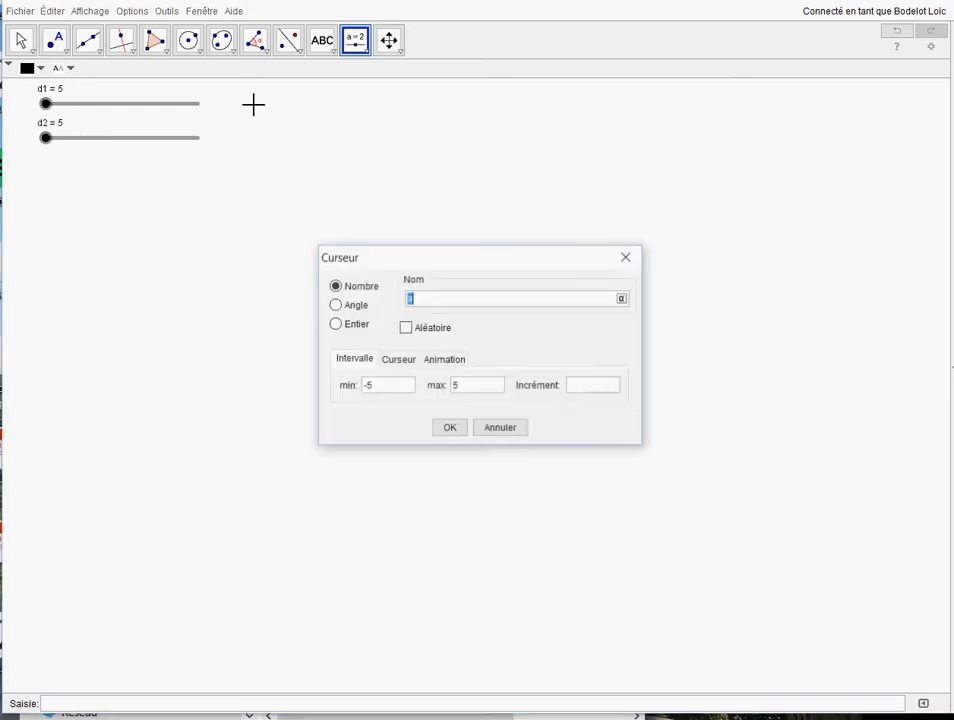
pyautogui.click(336, 306)
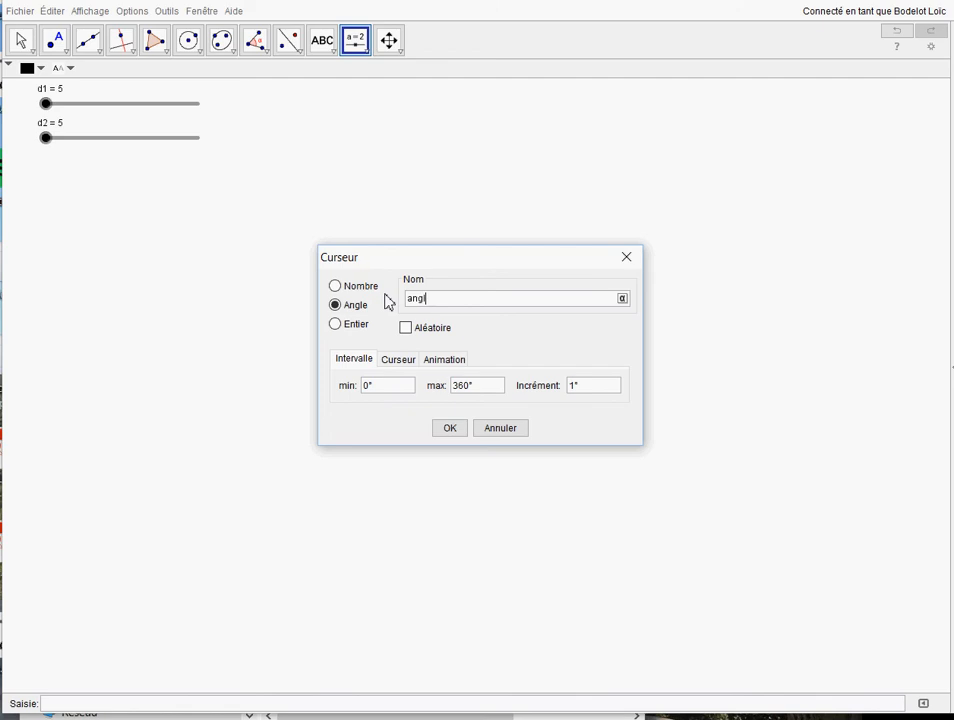
pyautogui.click(467, 390)
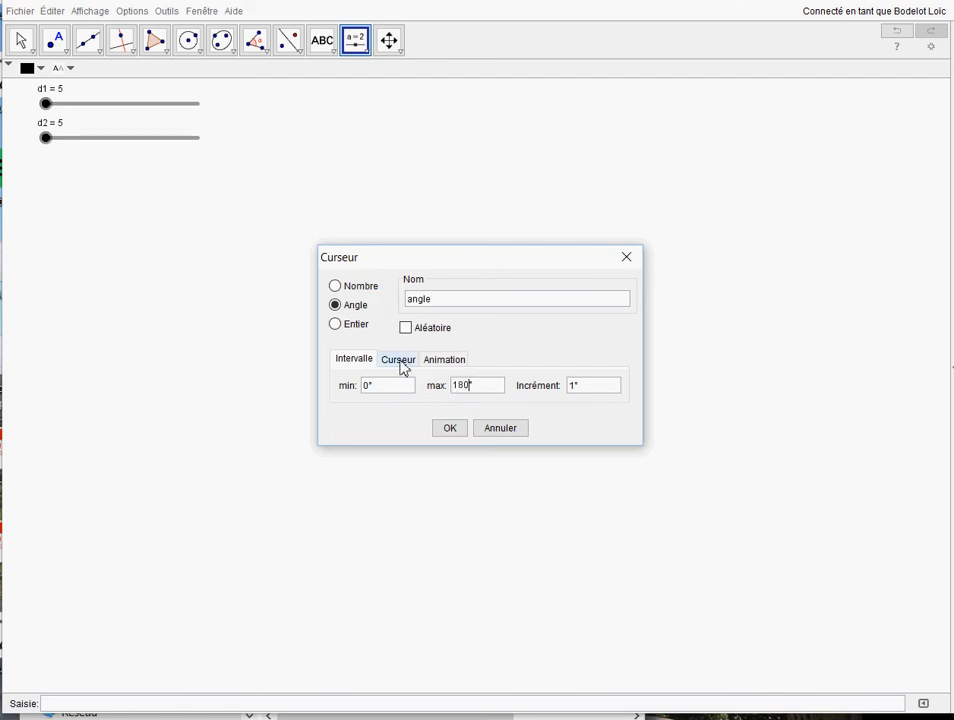
pyautogui.click(448, 427)
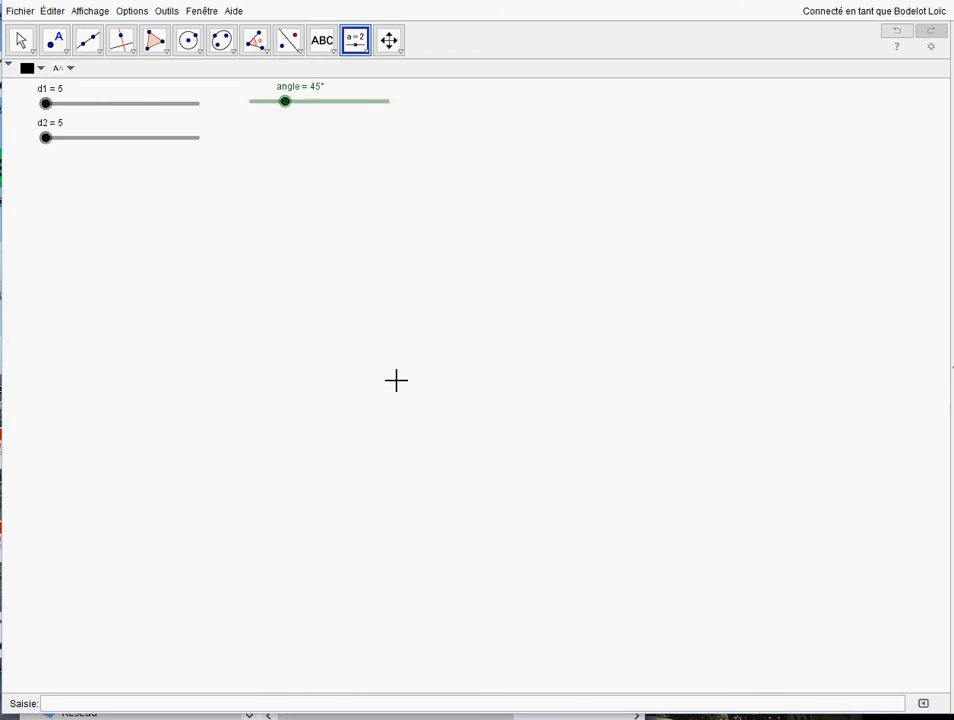
# Draw a centre-radius circle of radius d1/2 near the middle of the canvas, and set the d1 slider to 10.
pyautogui.click(195, 50)
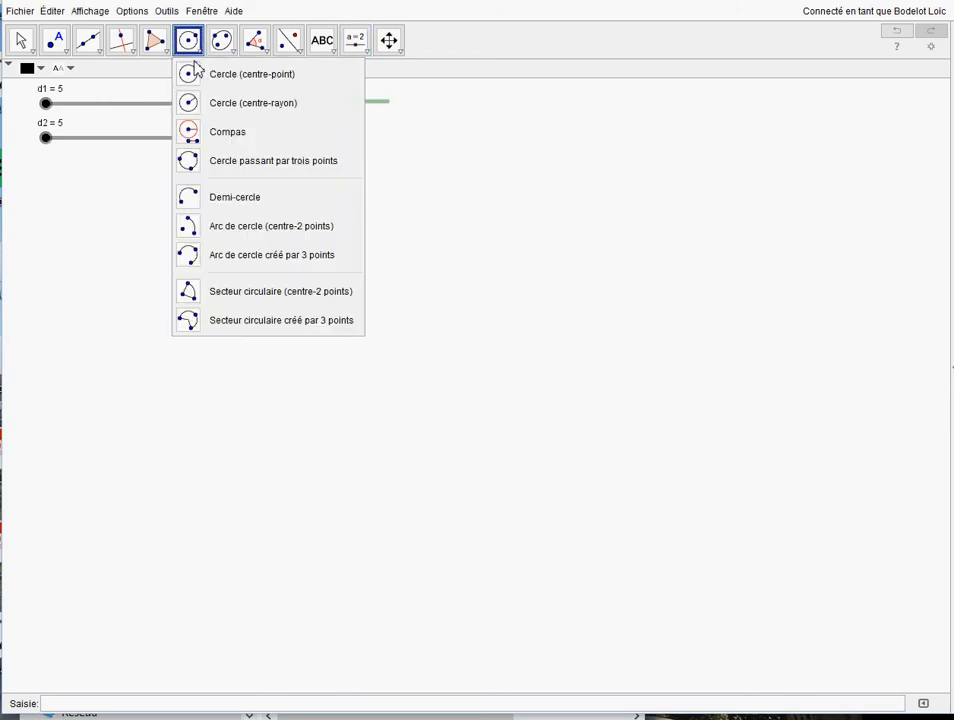
pyautogui.click(191, 107)
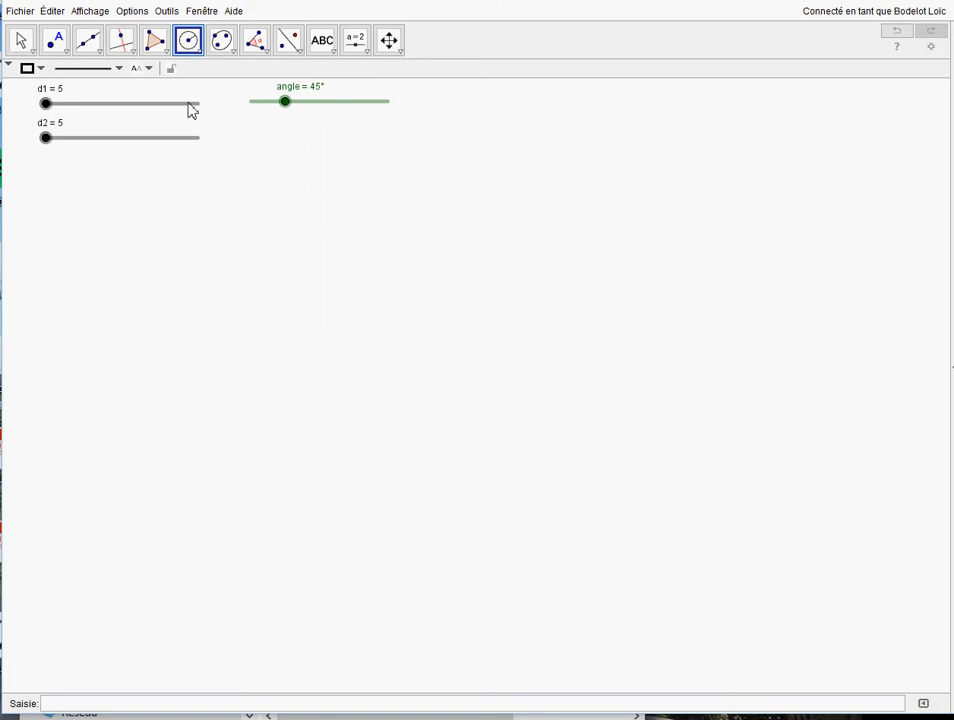
pyautogui.click(413, 381)
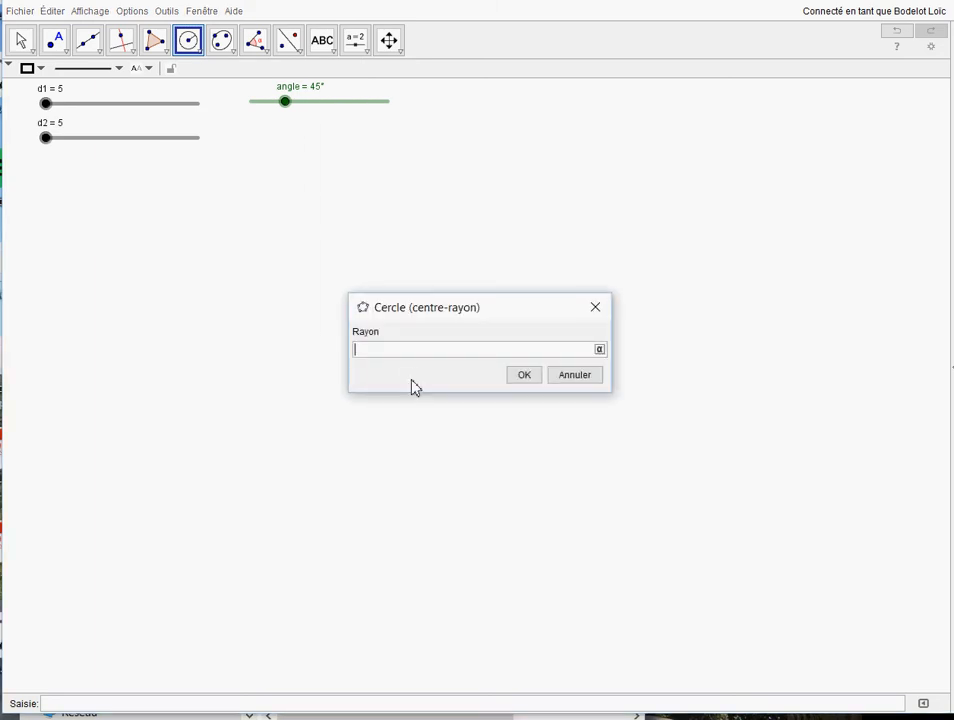
pyautogui.write('d1/2')
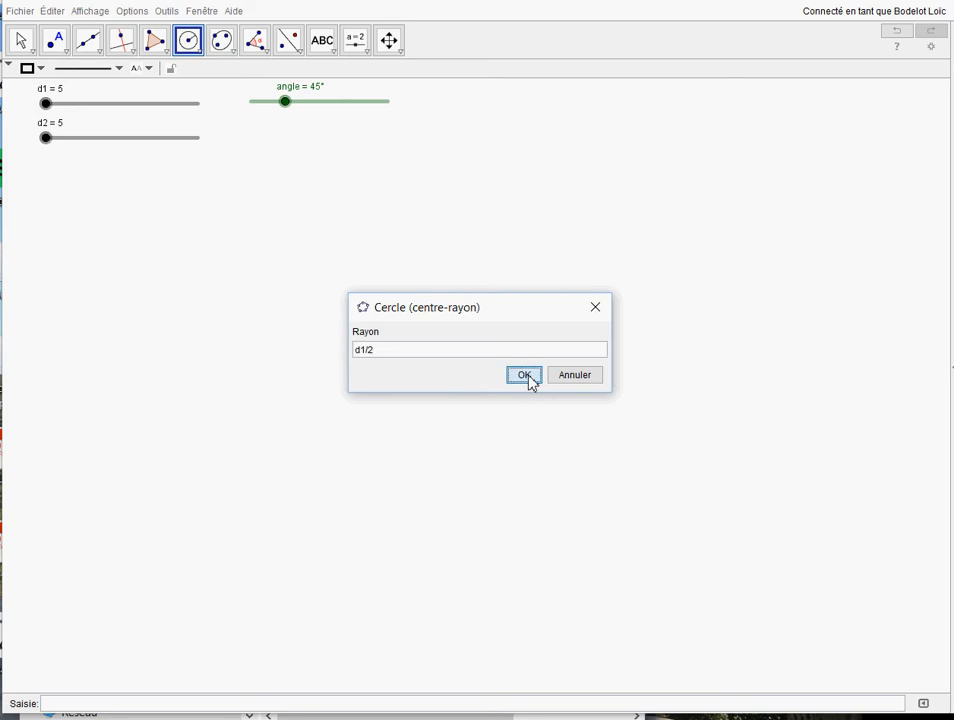
pyautogui.click(524, 376)
pyautogui.click(25, 45)
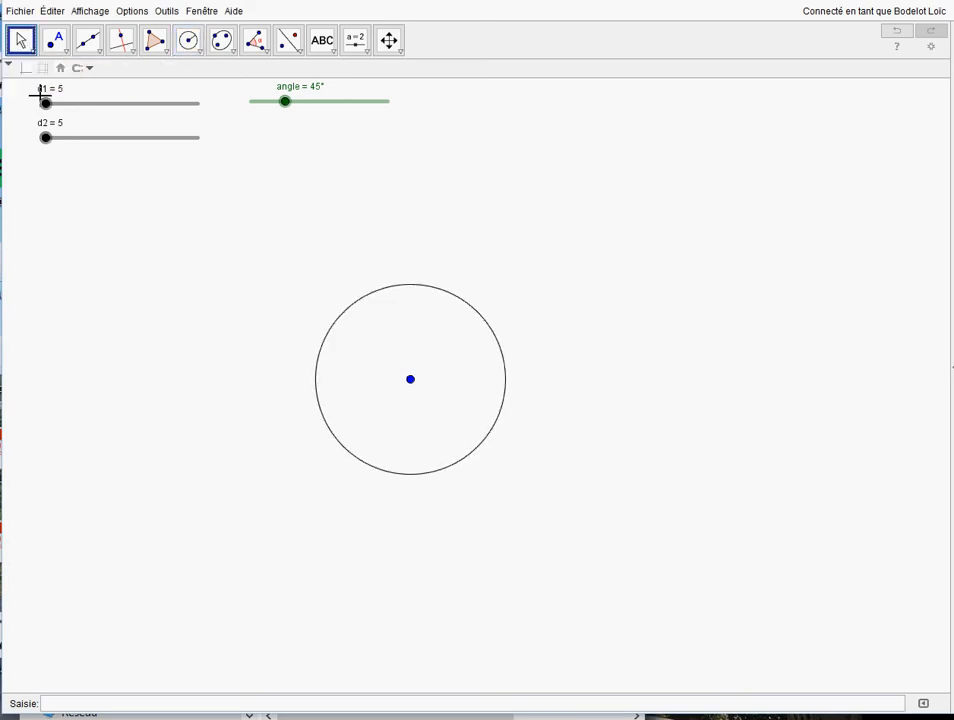
pyautogui.moveTo(45, 103); pyautogui.dragTo(121, 113)
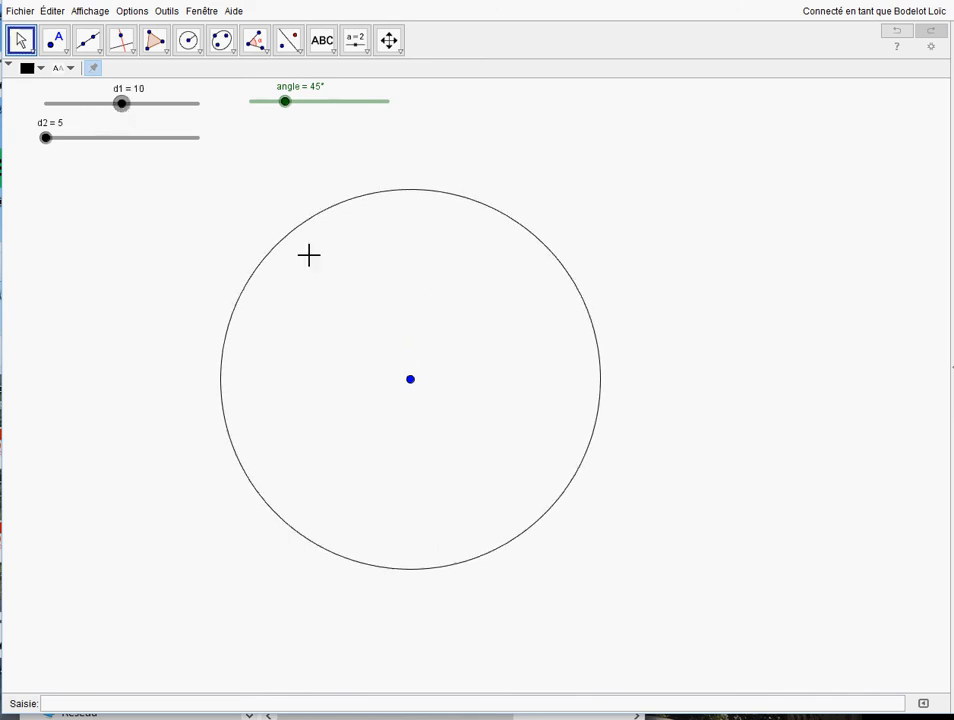
# Draw a second circle of radius d2/2 on the same centre point.
pyautogui.click(188, 40)
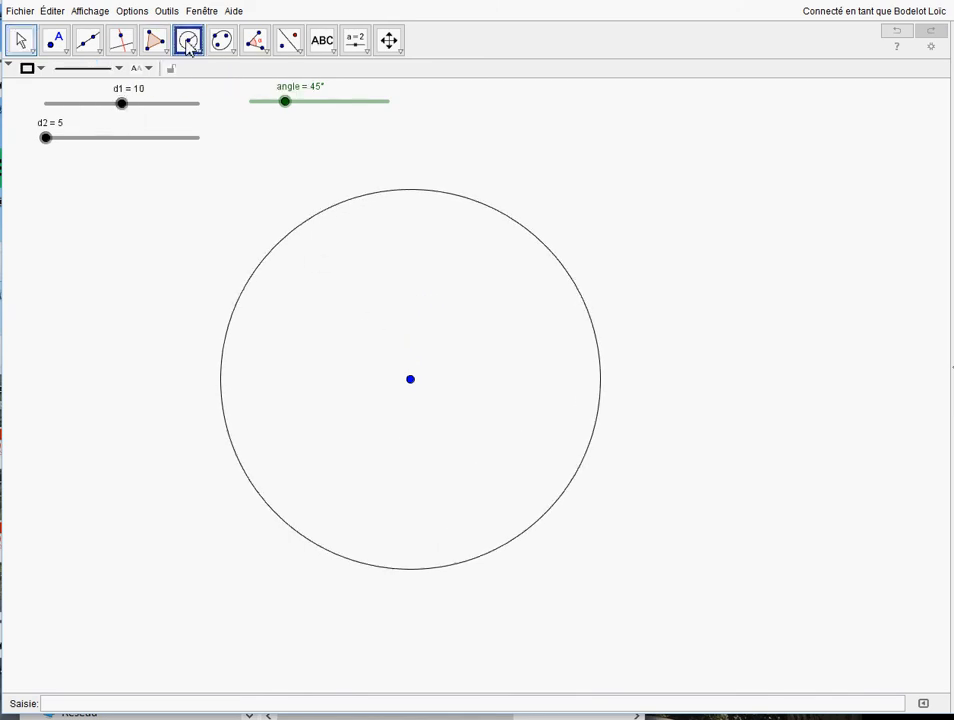
pyautogui.click(410, 379)
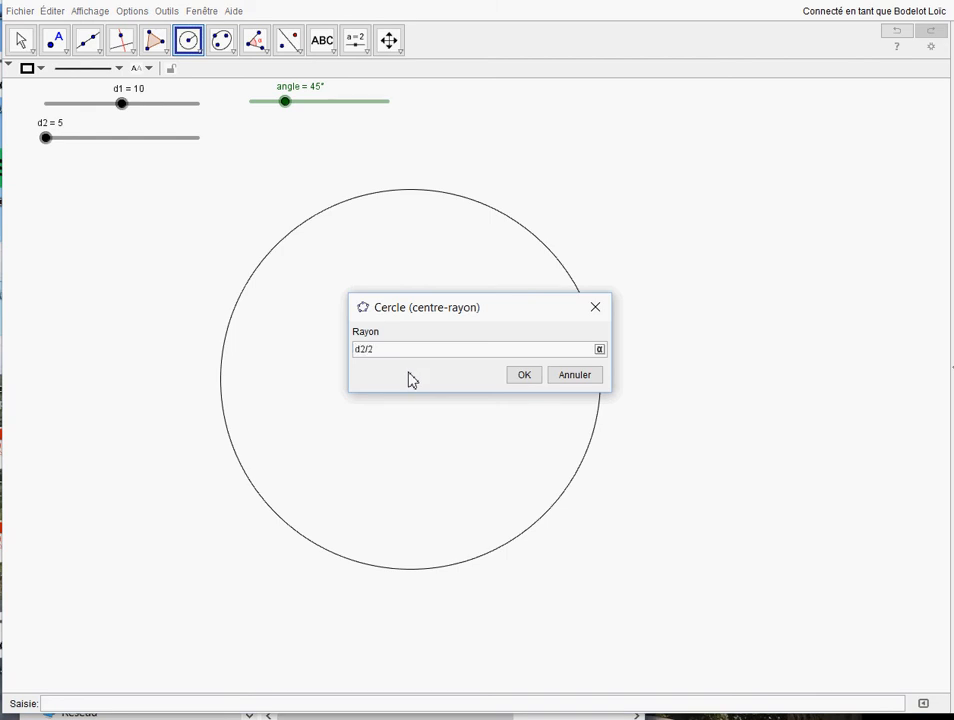
pyautogui.click(523, 376)
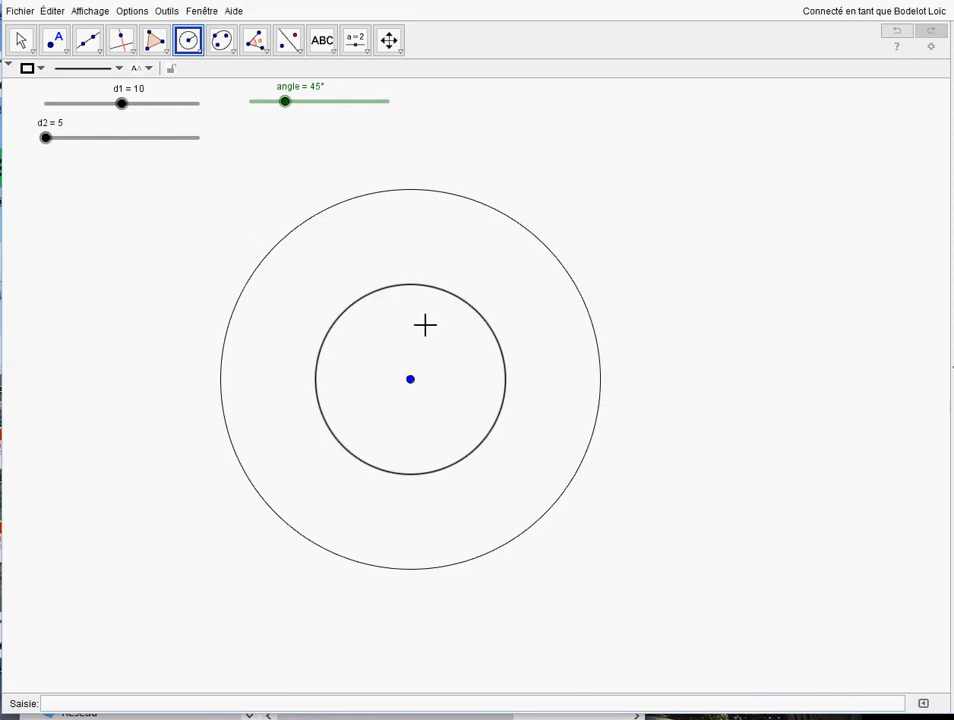
pyautogui.press('Escape')
# Place a point attached to the outer circle, on its left side slightly above the centre's level.
pyautogui.click(63, 54)
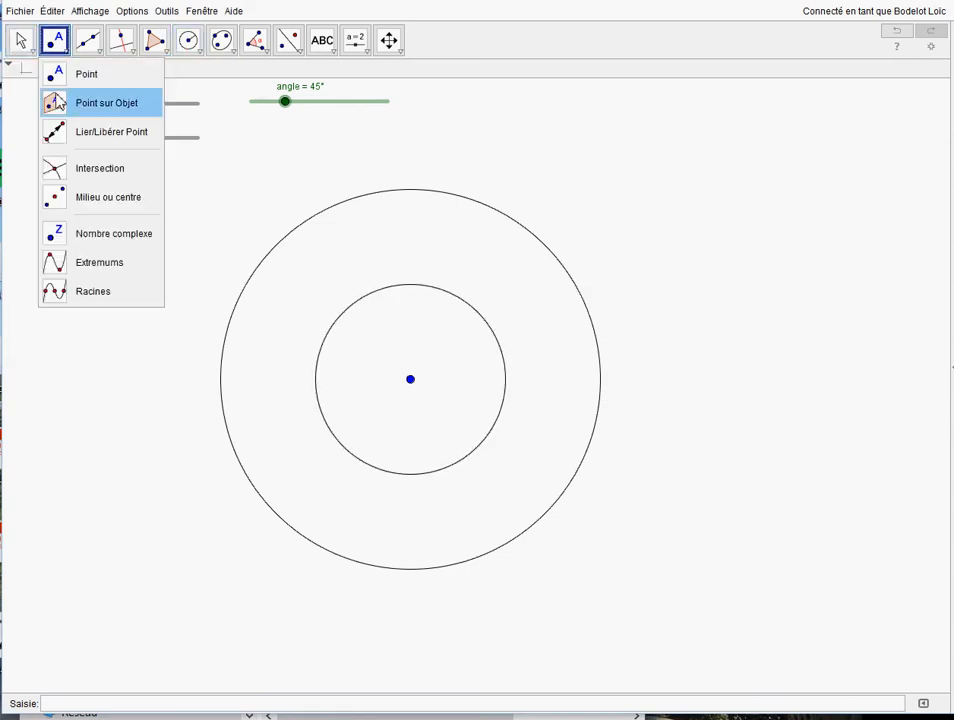
pyautogui.click(55, 105)
pyautogui.click(222, 348)
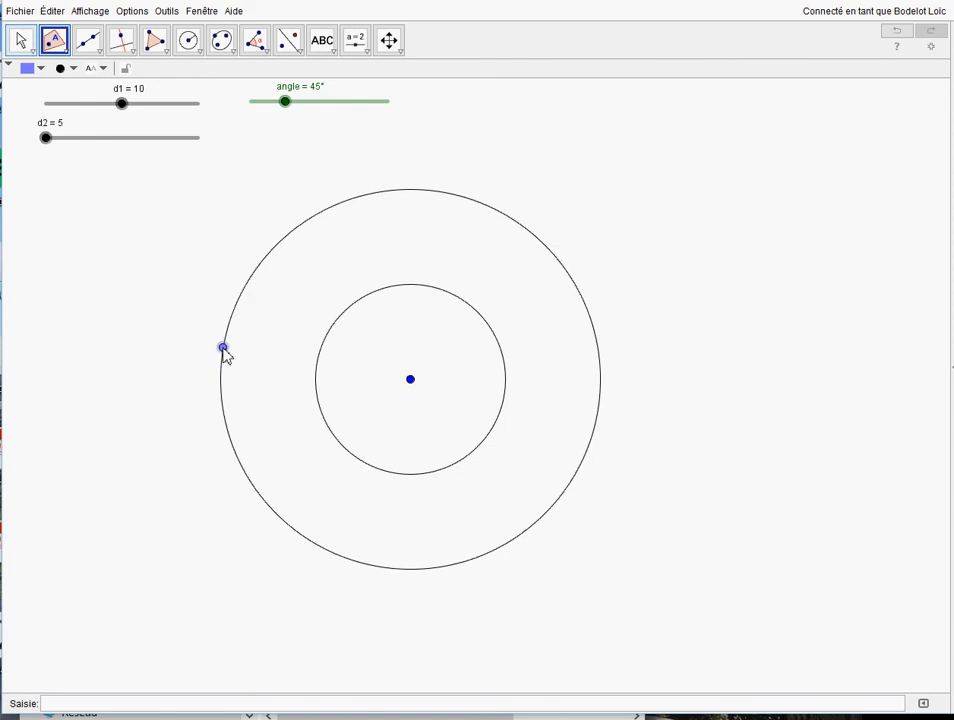
# Reflect the point on the outer circle through the centre point using central symmetry.
pyautogui.click(291, 52)
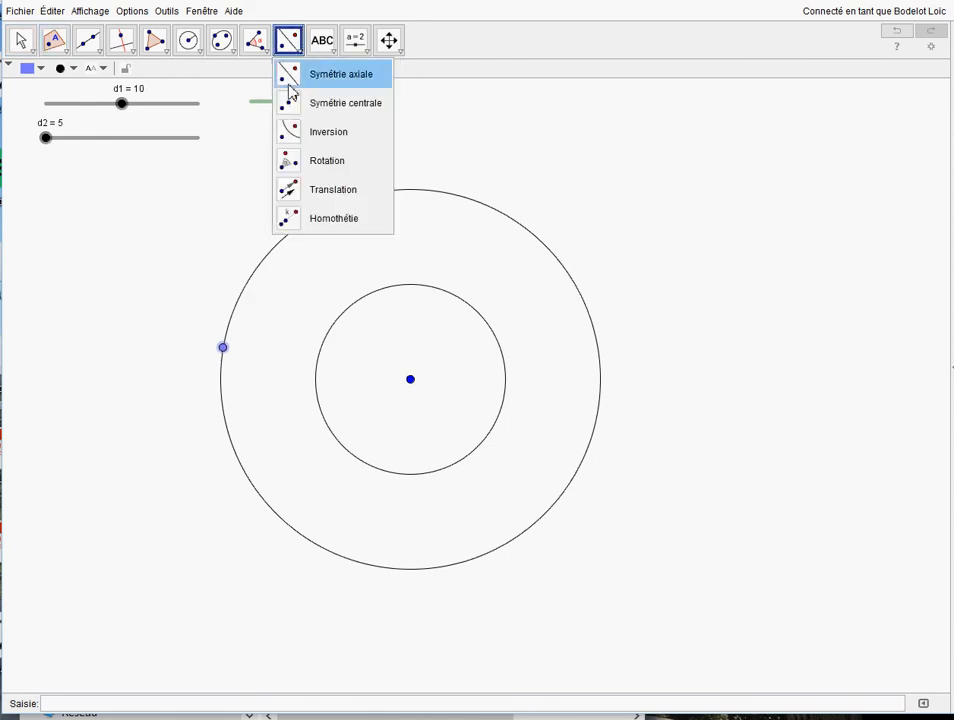
pyautogui.click(291, 103)
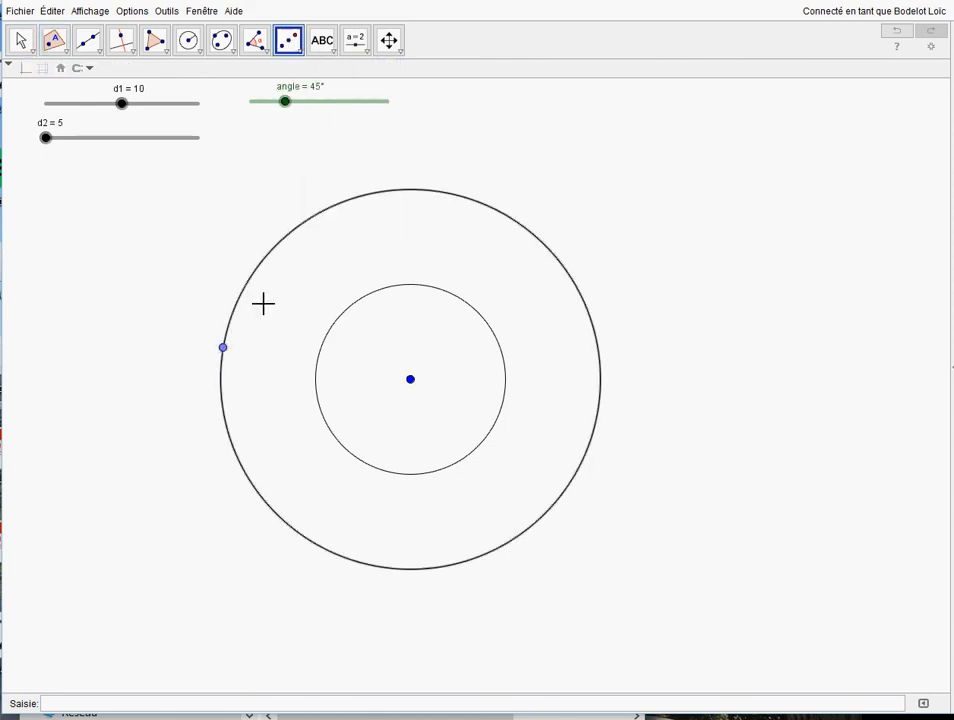
pyautogui.click(224, 349)
pyautogui.click(411, 381)
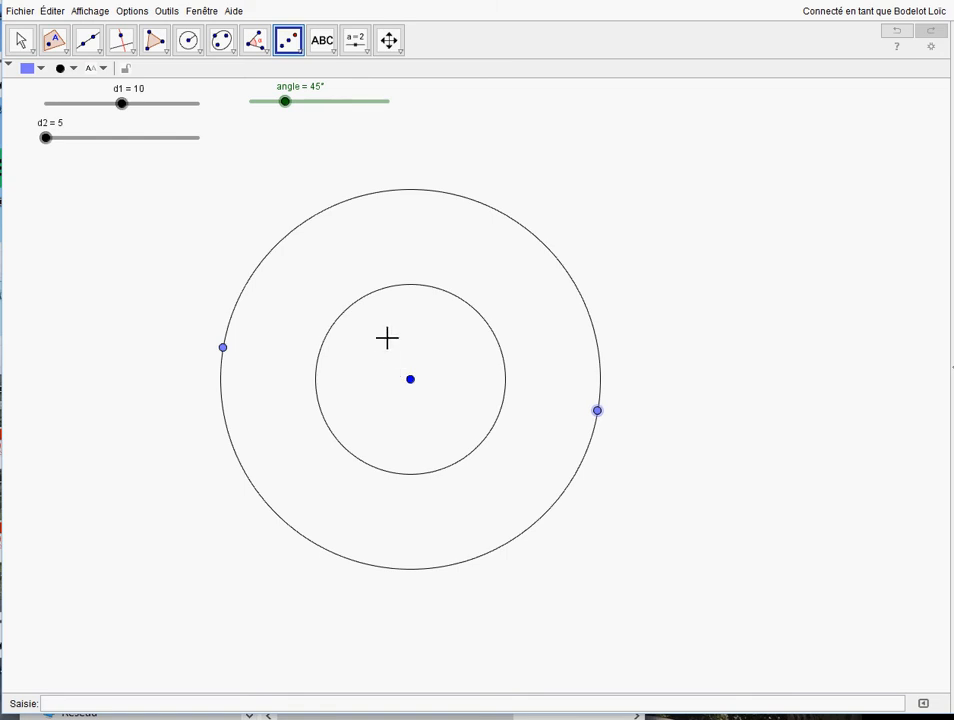
# Draw a segment joining the outer circle's point to its reflected image, forming the first diagonal.
pyautogui.click(96, 50)
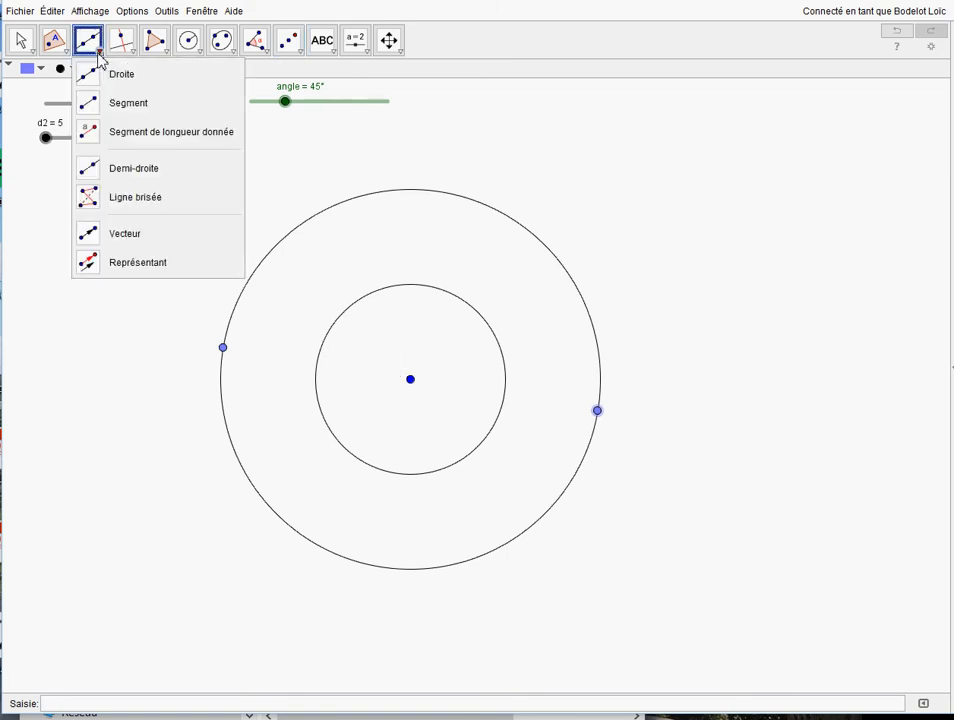
pyautogui.click(88, 105)
pyautogui.click(145, 69)
pyautogui.click(147, 87)
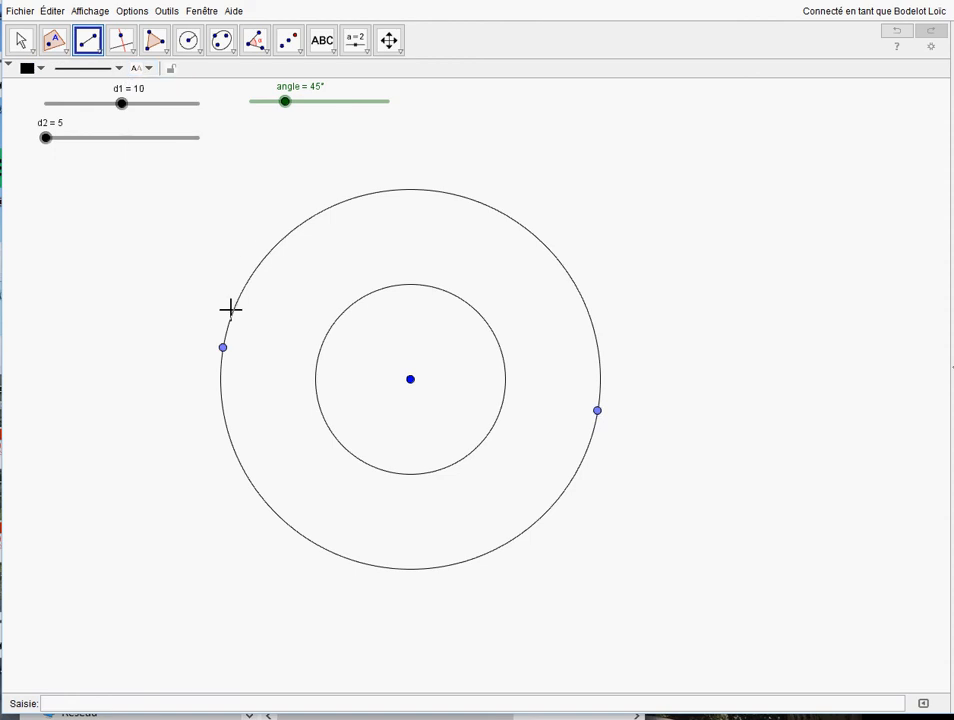
pyautogui.click(222, 347)
pyautogui.click(597, 410)
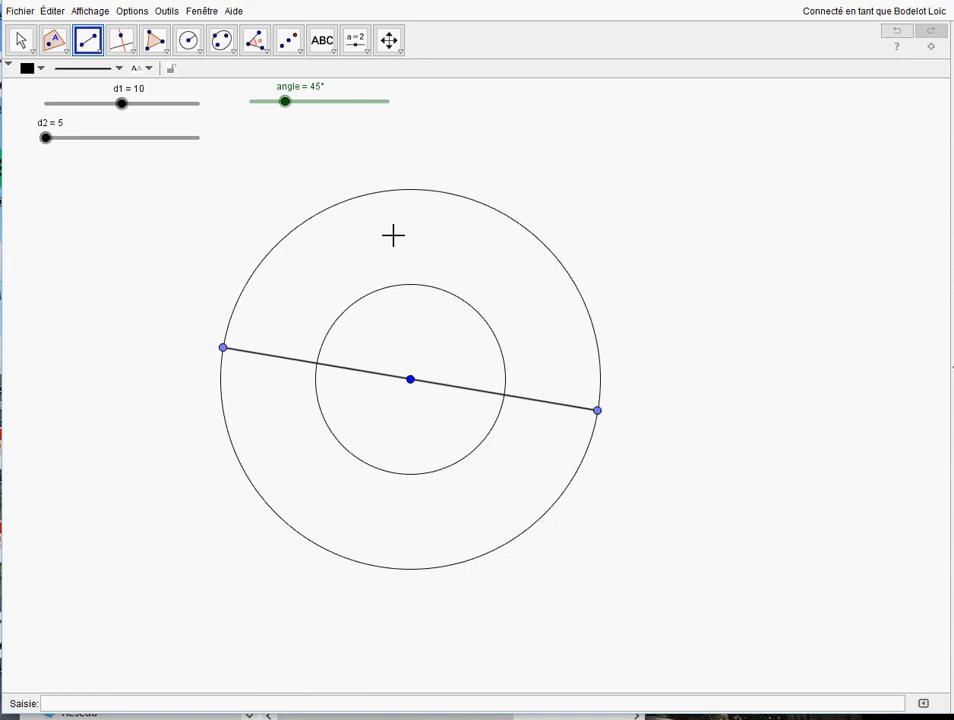
# Rotate the first diagonal's right endpoint counterclockwise about the centre point by the angle slider's value.
pyautogui.click(257, 42)
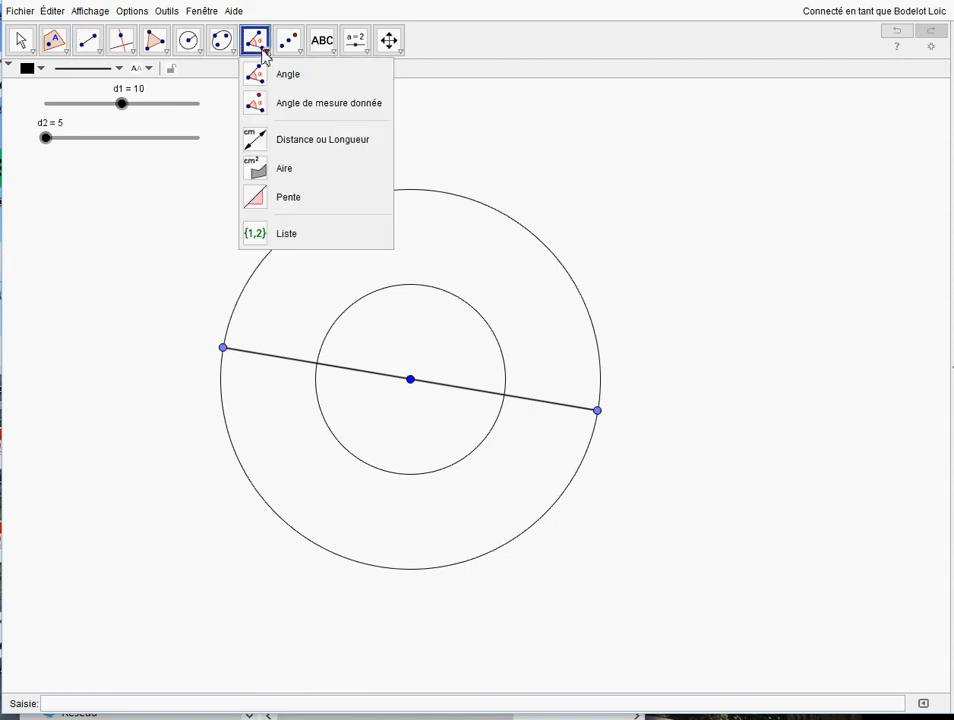
pyautogui.moveTo(292, 52)
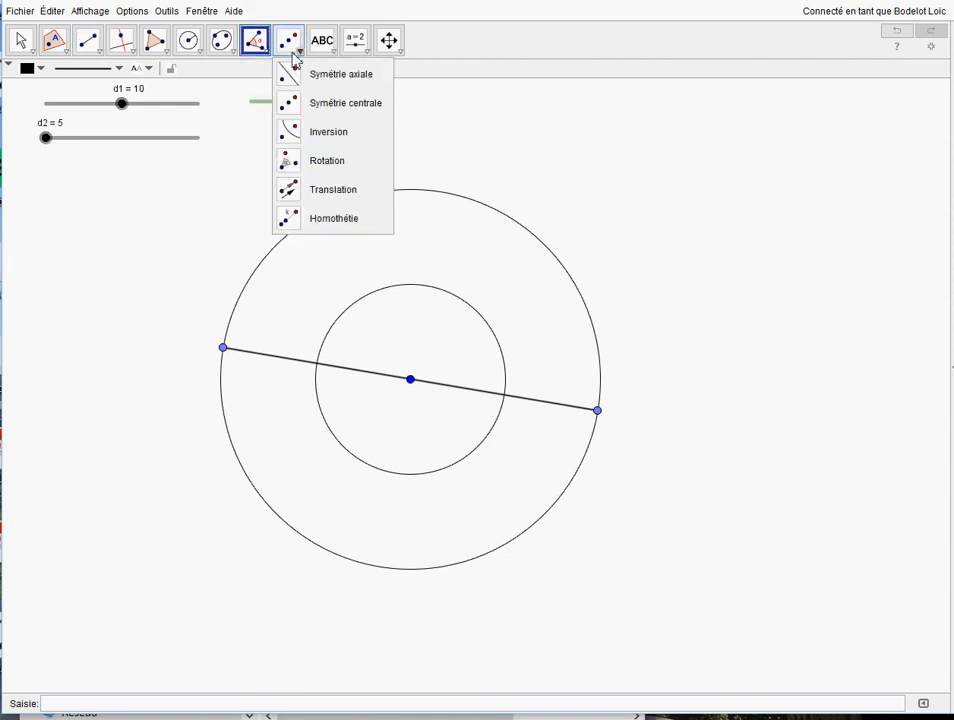
pyautogui.click(289, 161)
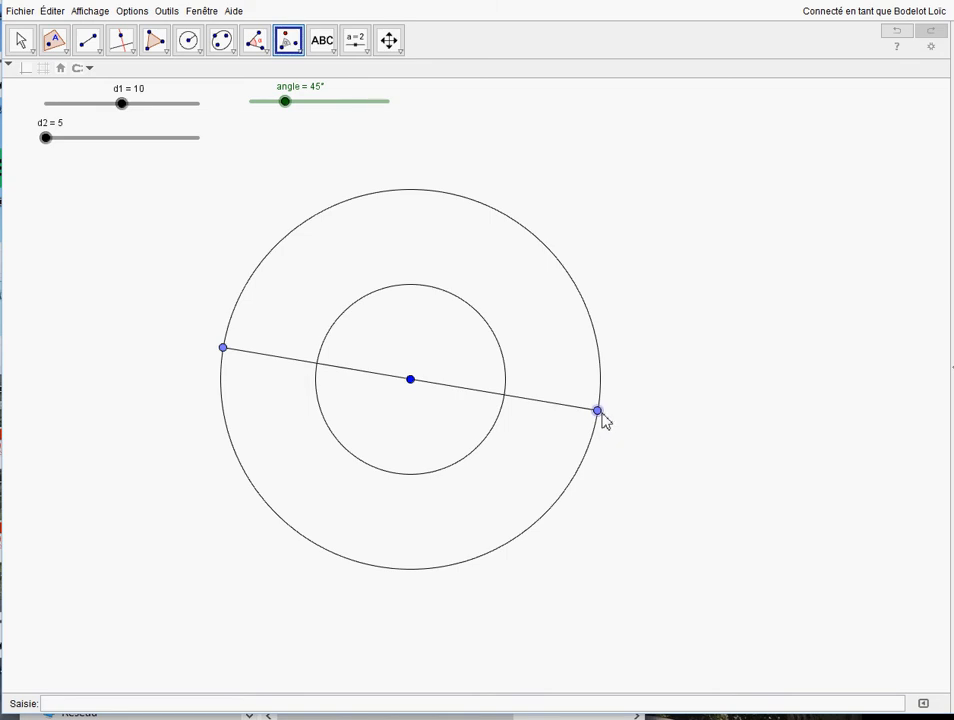
pyautogui.click(598, 410)
pyautogui.click(410, 381)
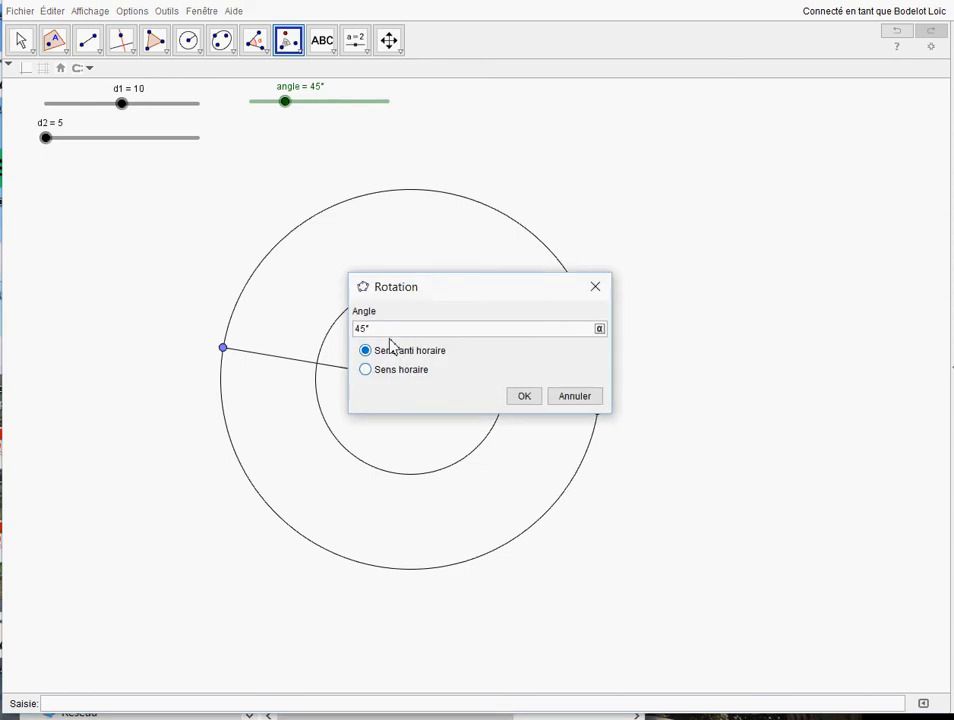
pyautogui.moveTo(390, 330); pyautogui.dragTo(335, 327)
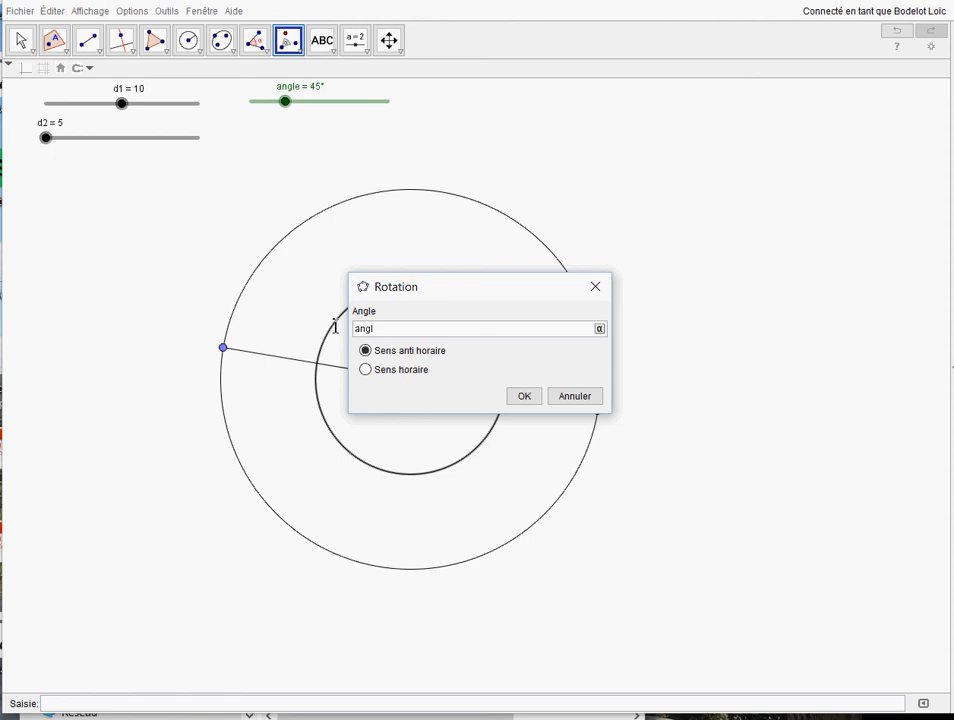
pyautogui.click(524, 396)
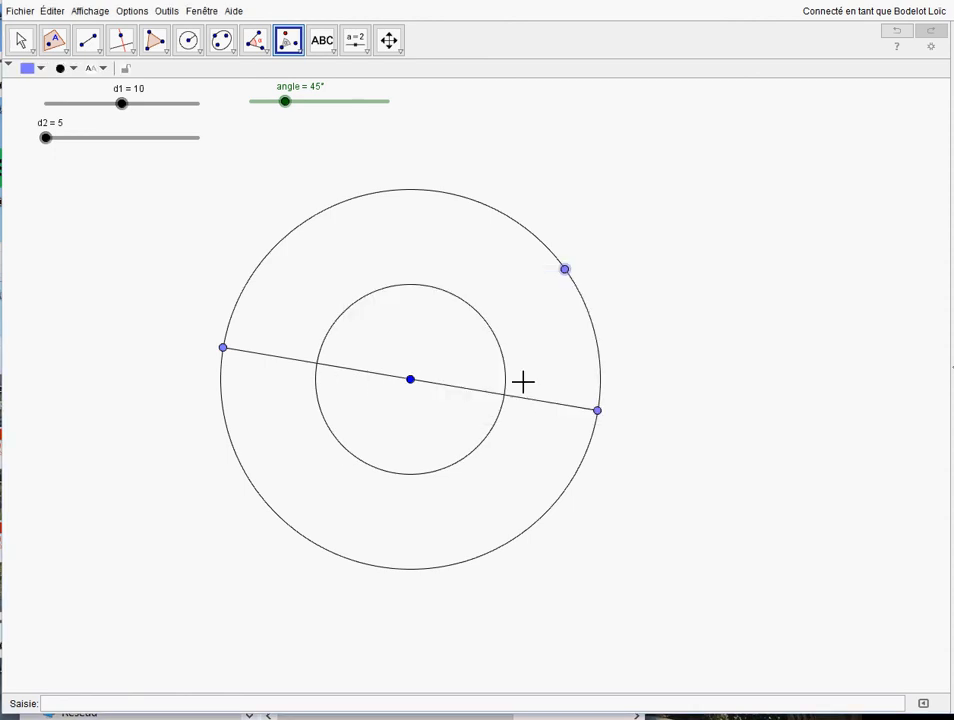
# Draw a straight line through the rotated point on the outer circle and the centre point.
pyautogui.click(121, 42)
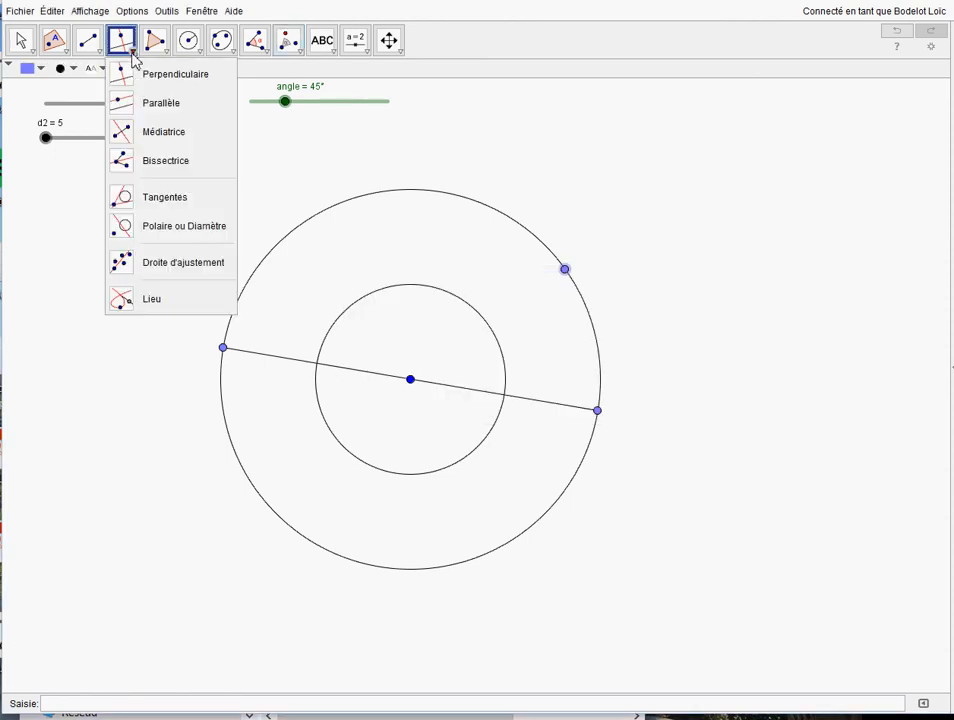
pyautogui.click(96, 73)
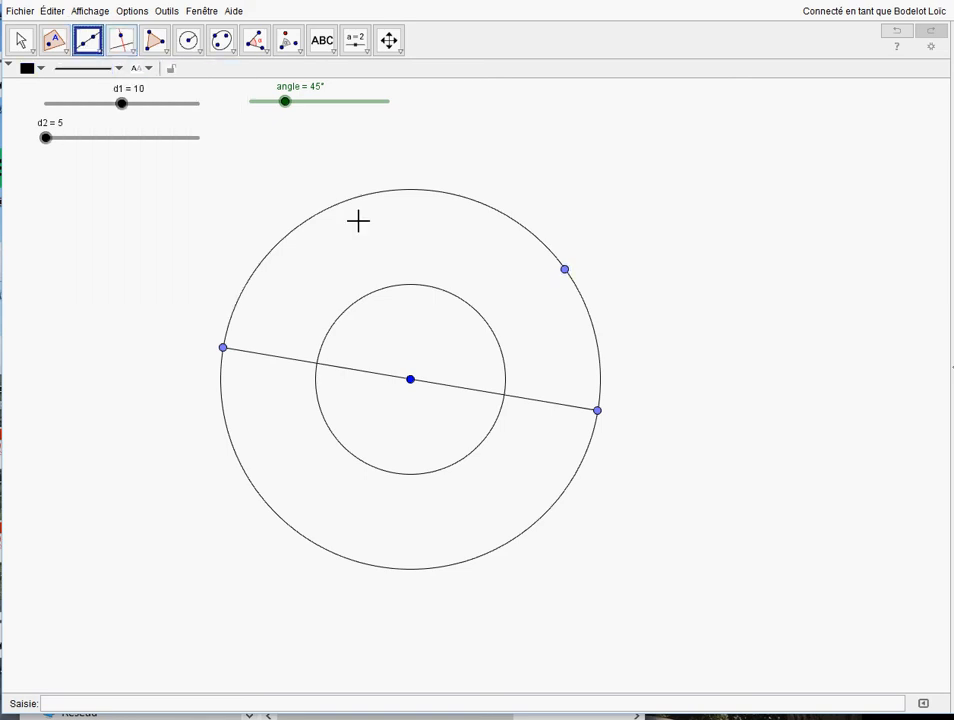
pyautogui.click(565, 269)
pyautogui.click(410, 380)
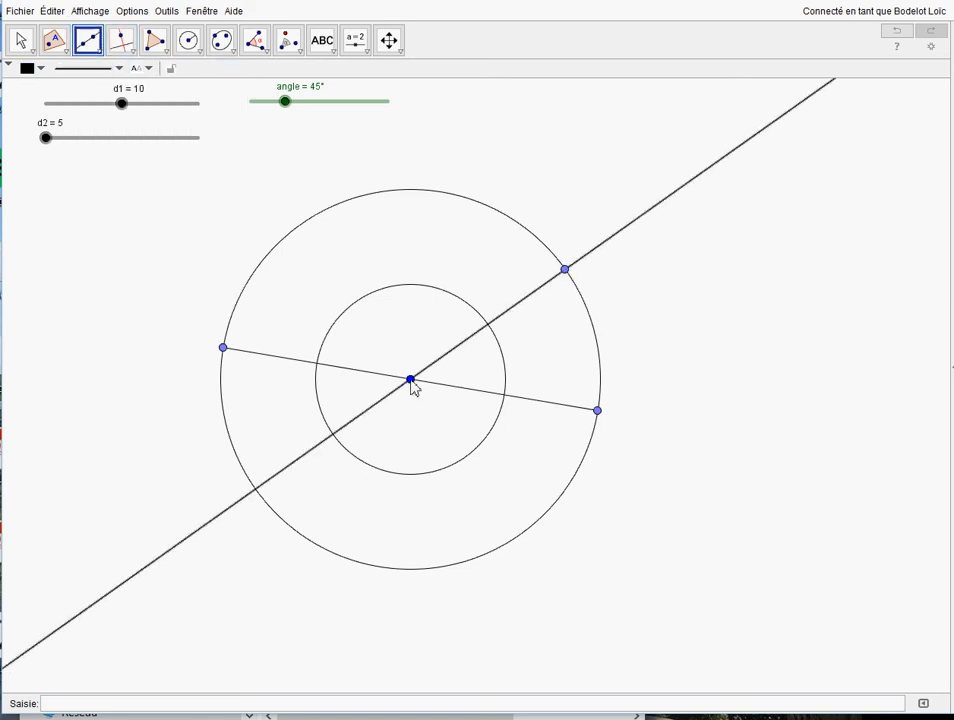
# Create the two intersection points of the line with the inner circle.
pyautogui.click(54, 40)
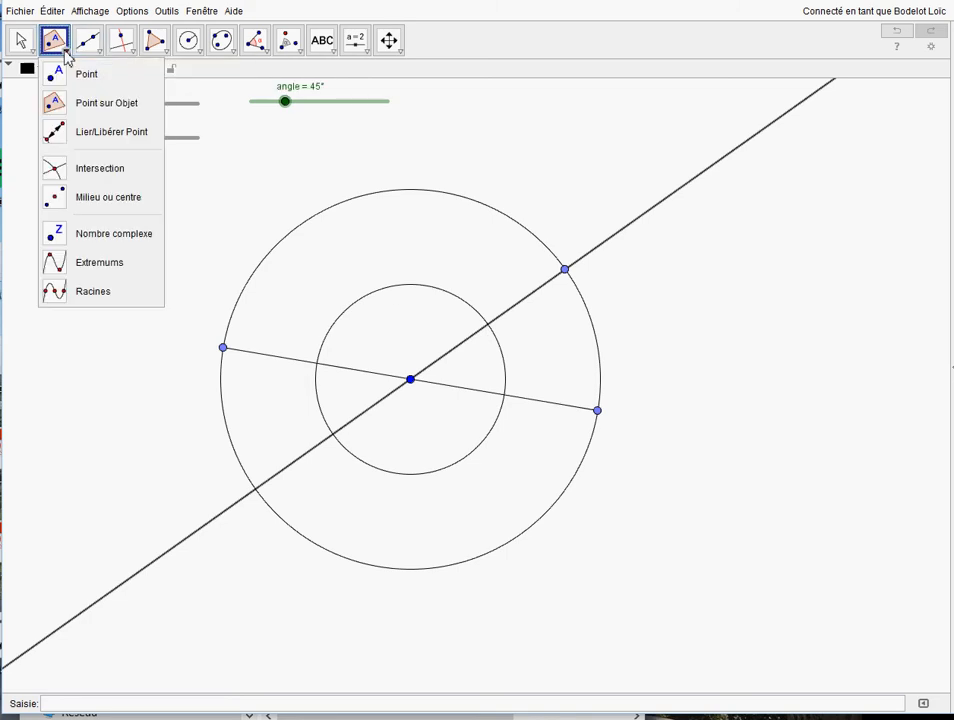
pyautogui.click(58, 164)
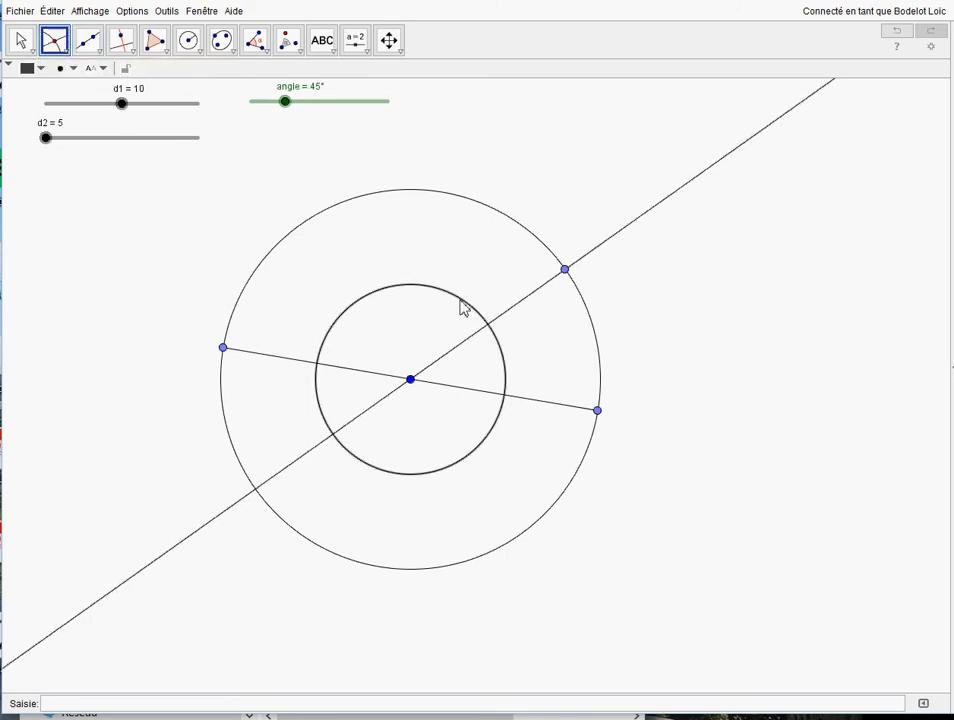
pyautogui.click(474, 337)
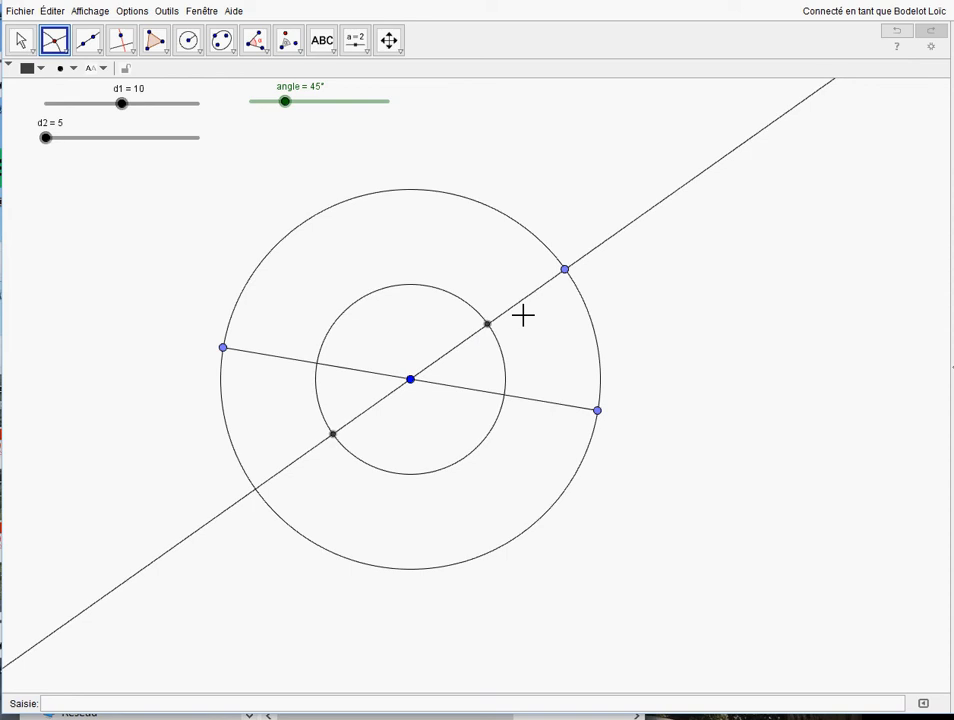
# Hide the rotated point on the outer circle and the construction line through the centre.
pyautogui.rightClick(565, 270)
pyautogui.click(586, 298)
pyautogui.rightClick(585, 257)
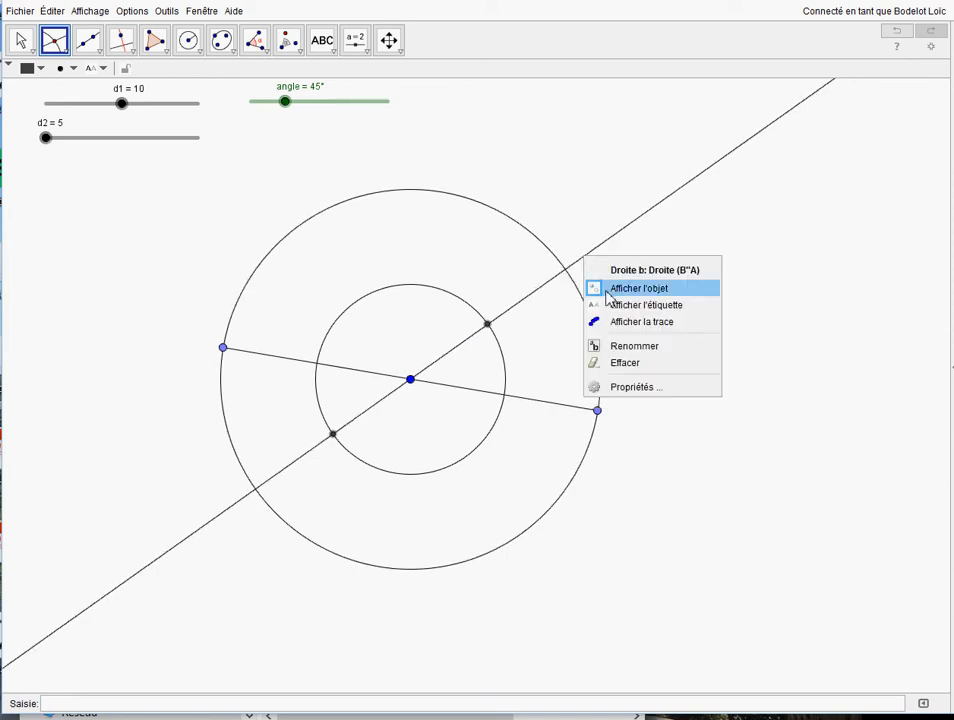
pyautogui.click(608, 289)
# Draw a segment joining the two intersection points on the inner circle, forming the second diagonal.
pyautogui.click(90, 43)
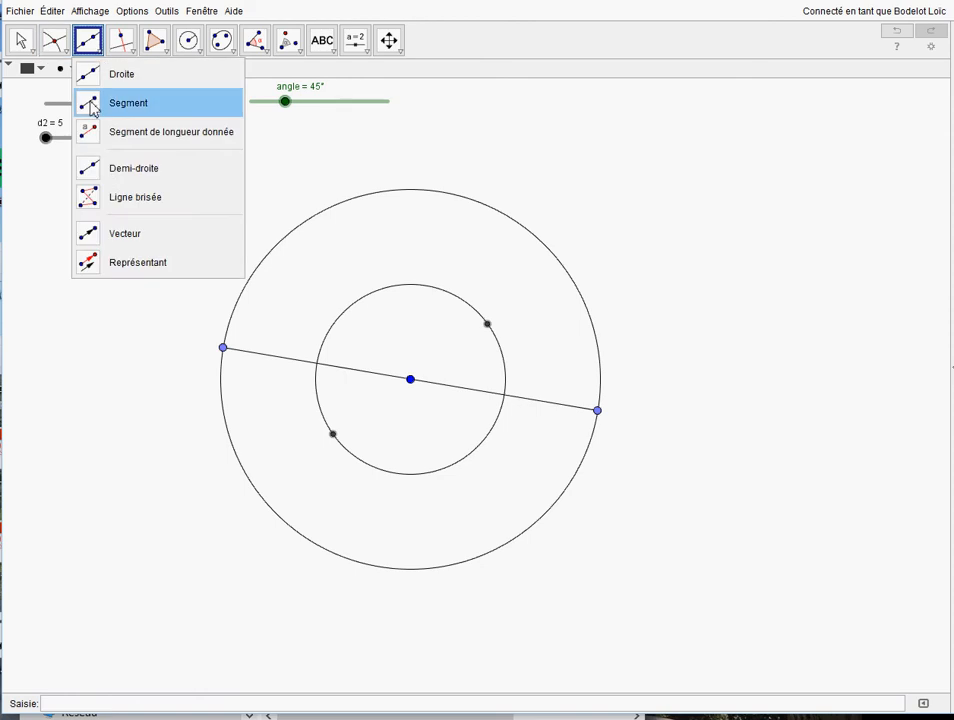
pyautogui.click(88, 101)
pyautogui.click(333, 434)
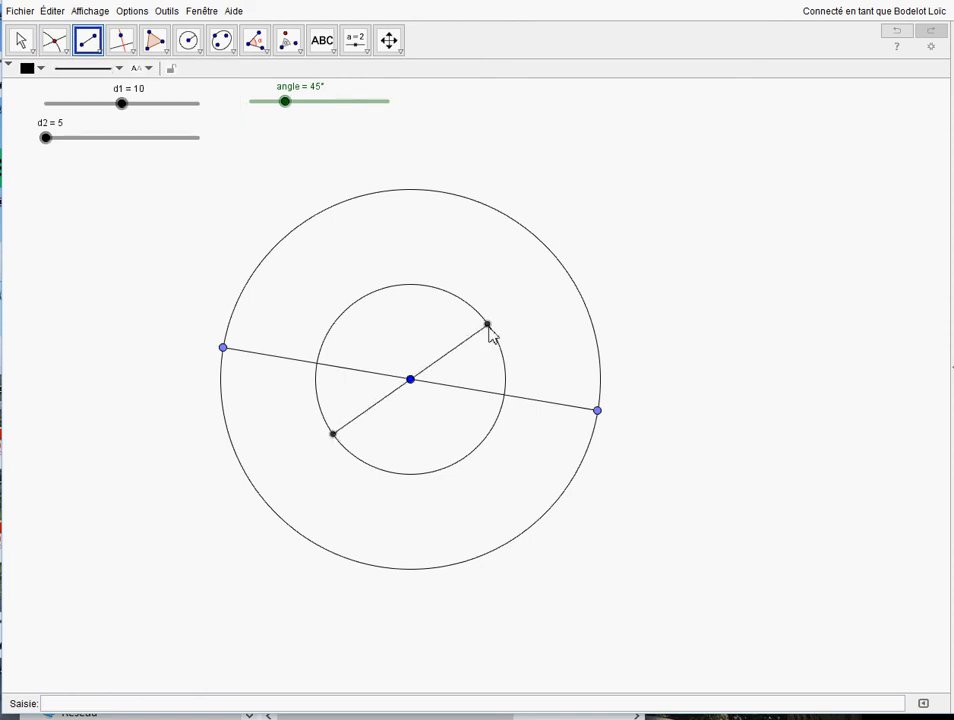
pyautogui.click(487, 324)
# Draw a quadrilateral with the four diagonal endpoints as its vertices, alternating between the outer and inner circles.
pyautogui.click(154, 42)
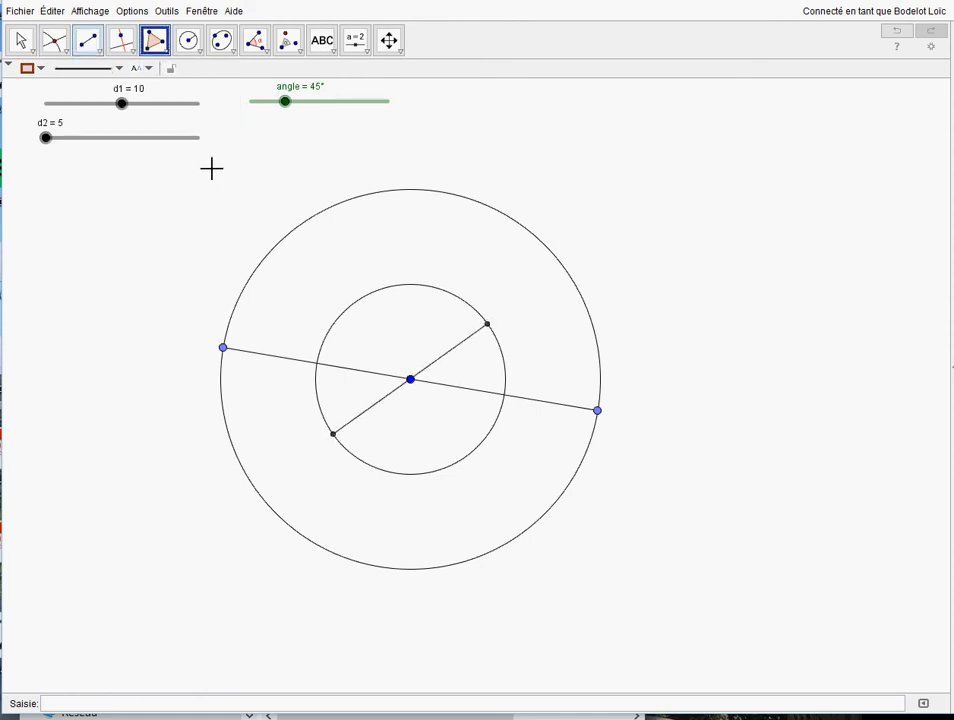
pyautogui.click(222, 347)
pyautogui.click(487, 324)
pyautogui.click(597, 410)
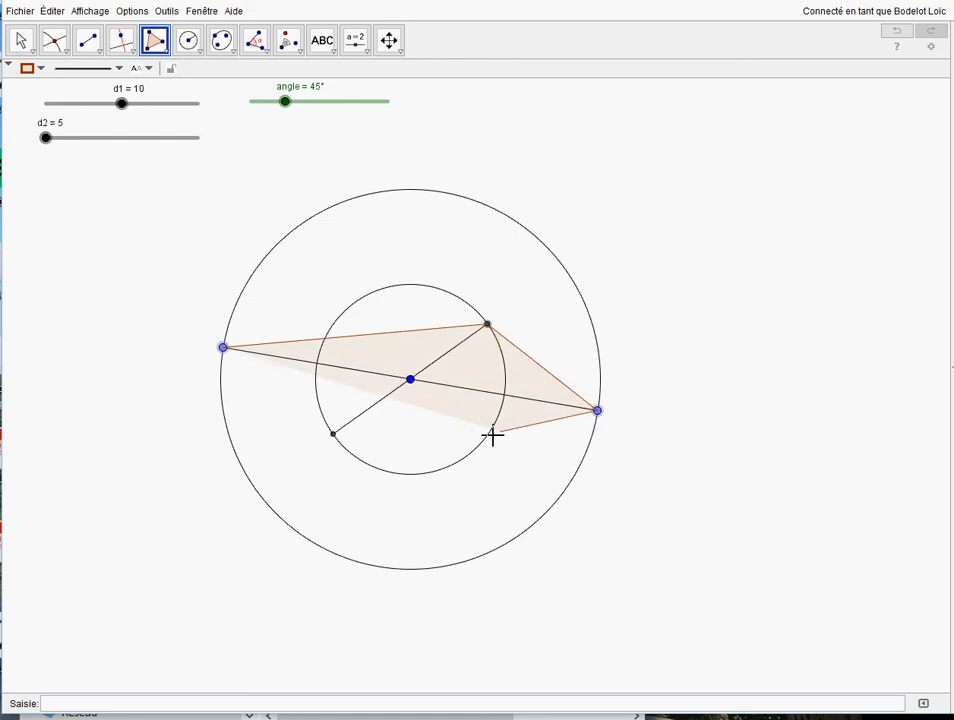
pyautogui.click(333, 434)
pyautogui.click(223, 348)
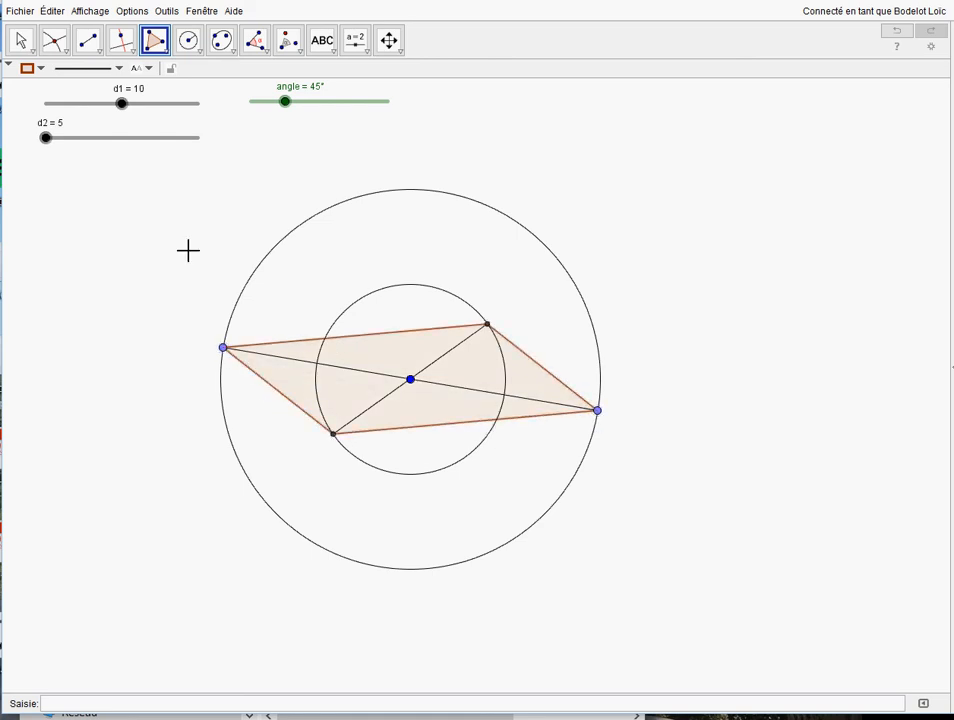
pyautogui.press('Escape')
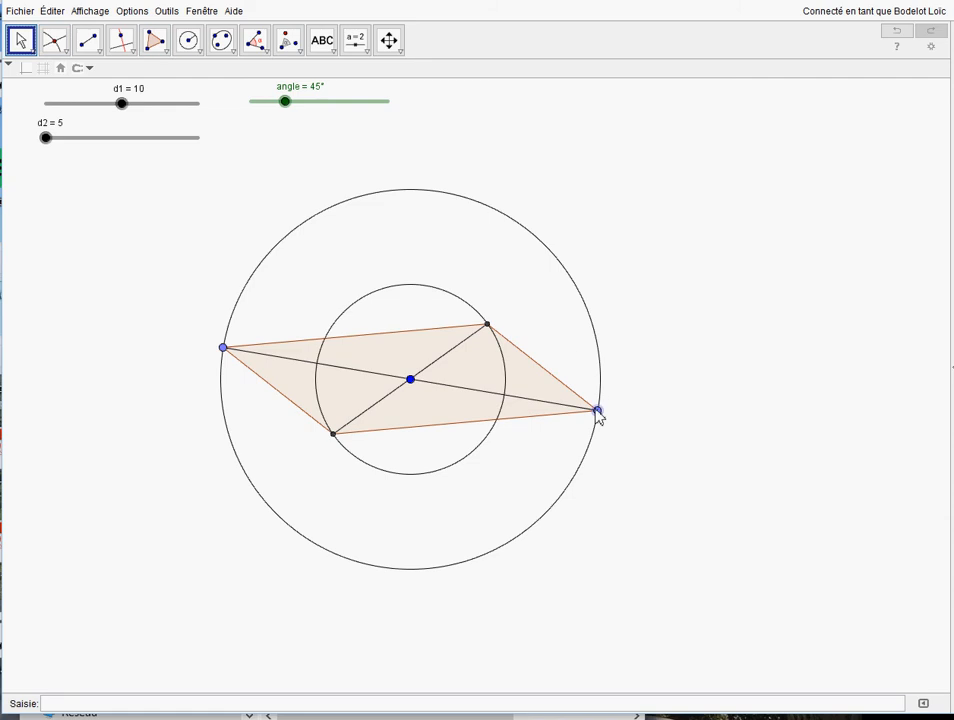
# Move the outer circle's left vertex slightly upward along the circle and colour it red.
pyautogui.moveTo(223, 348)
pyautogui.mouseDown()
pyautogui.moveTo(236, 304)
pyautogui.moveTo(228, 326)
pyautogui.mouseUp()
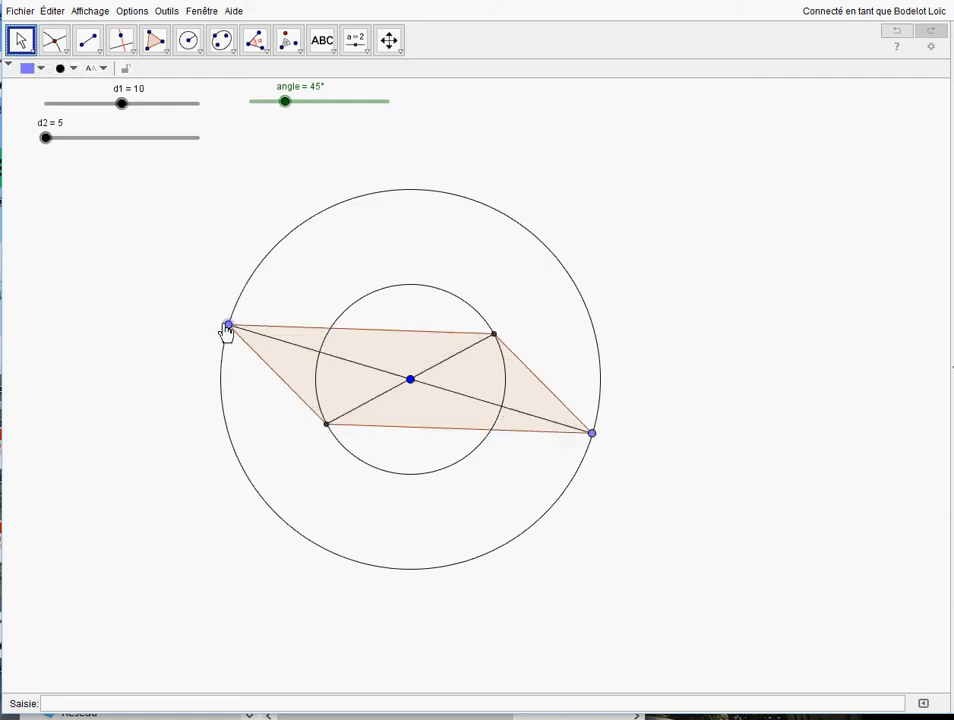
pyautogui.click(40, 69)
pyautogui.click(27, 86)
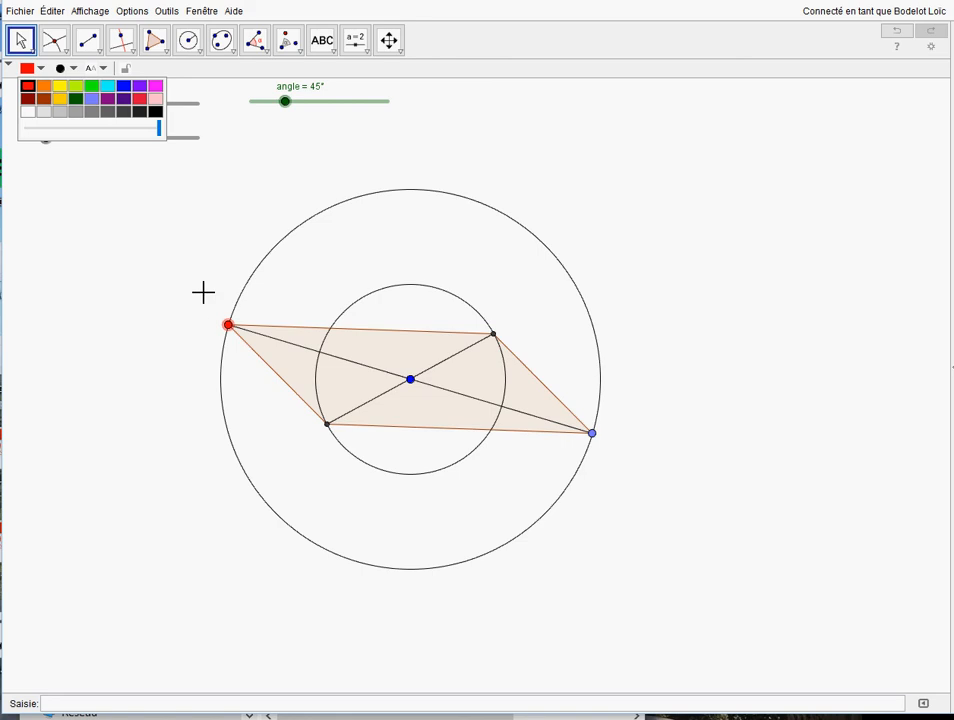
pyautogui.click(24, 44)
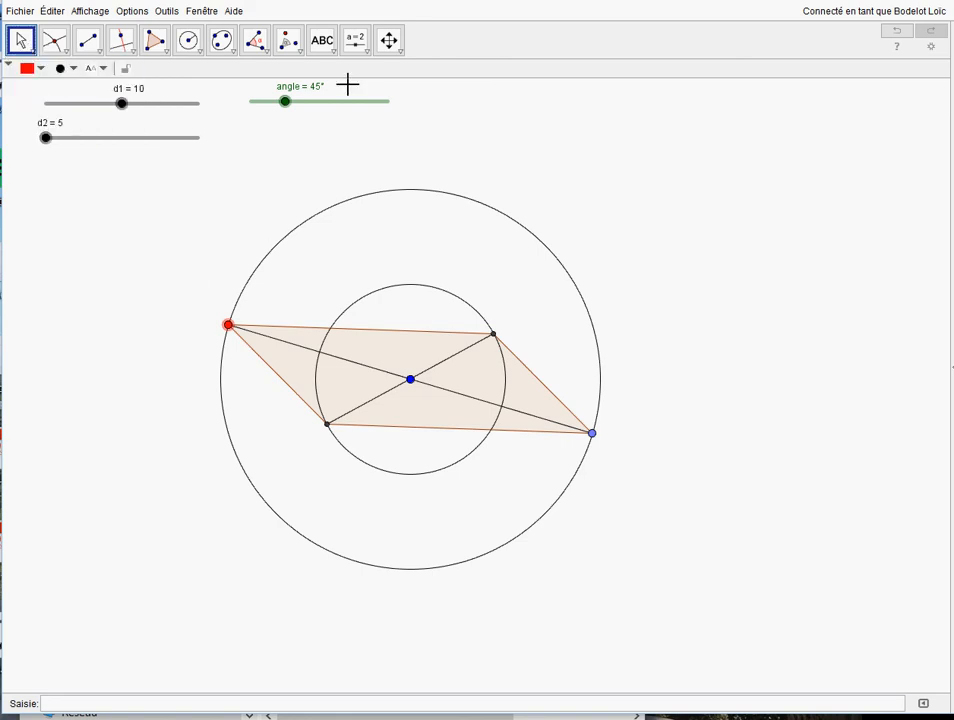
# Copy the style of the outer circle's light blue right vertex to the two vertices on the inner circle.
pyautogui.click(396, 48)
pyautogui.click(391, 226)
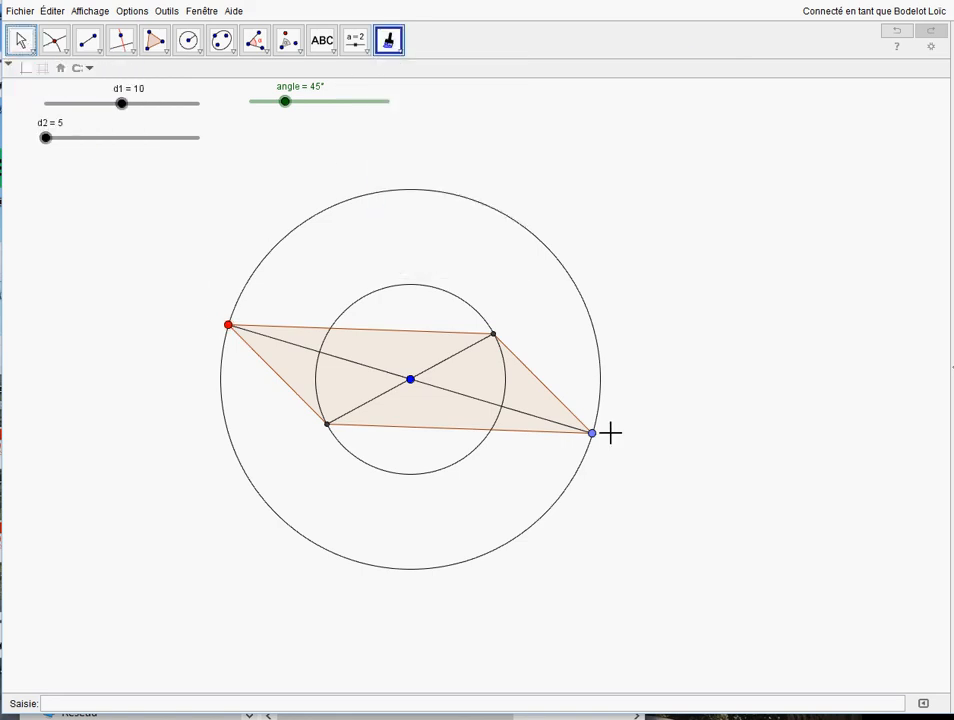
pyautogui.click(593, 434)
pyautogui.click(493, 334)
pyautogui.press('Escape')
# Change the line style of both the outer and inner circles to short dashes.
pyautogui.click(317, 216)
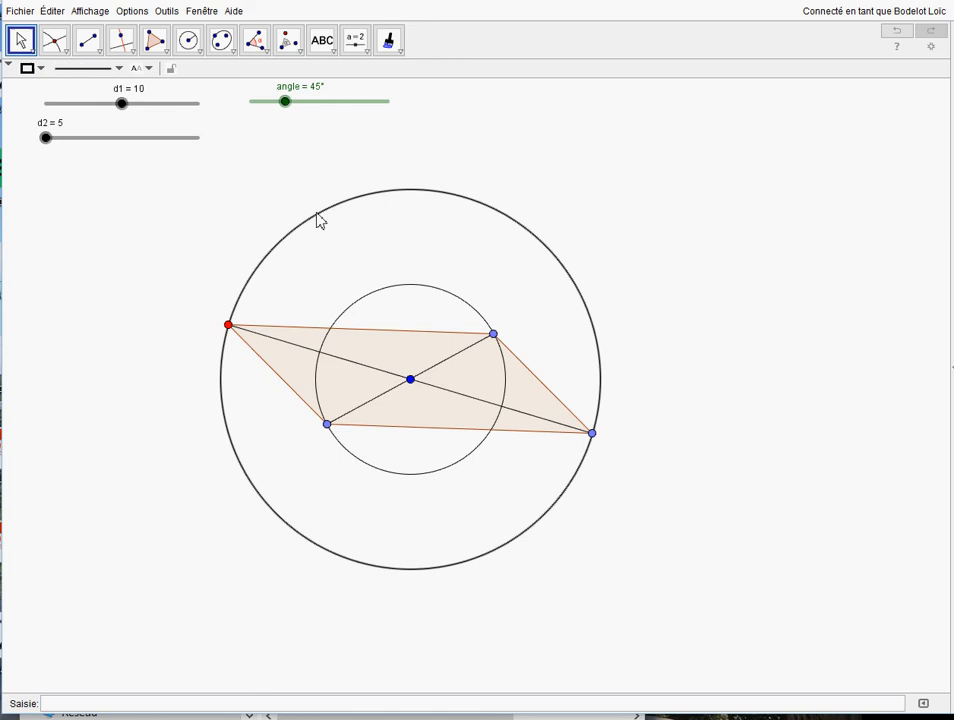
pyautogui.click(118, 69)
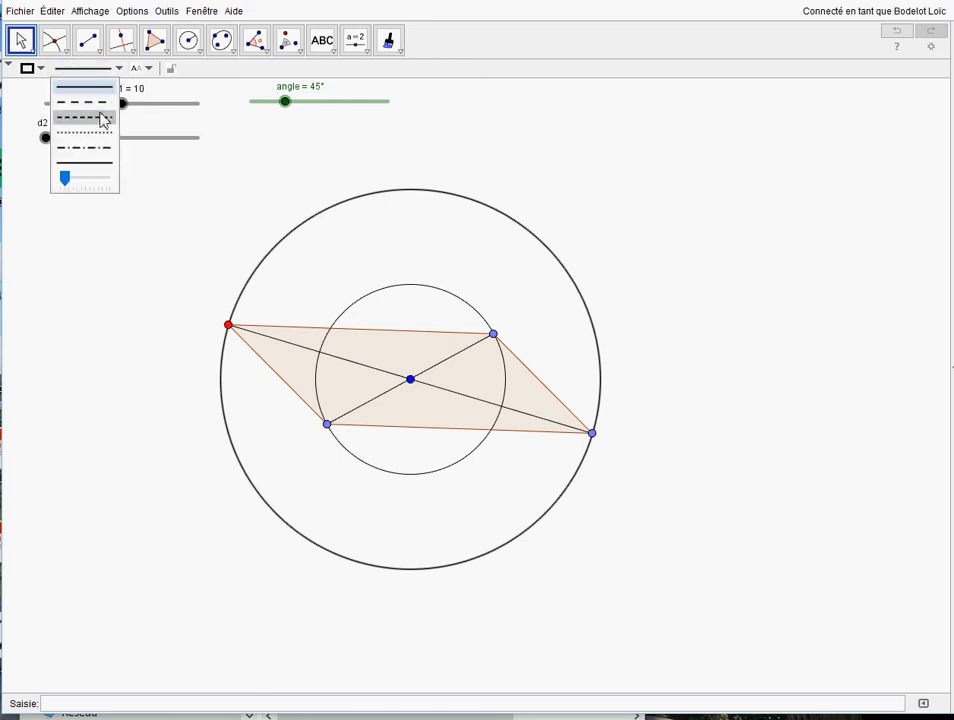
pyautogui.click(100, 118)
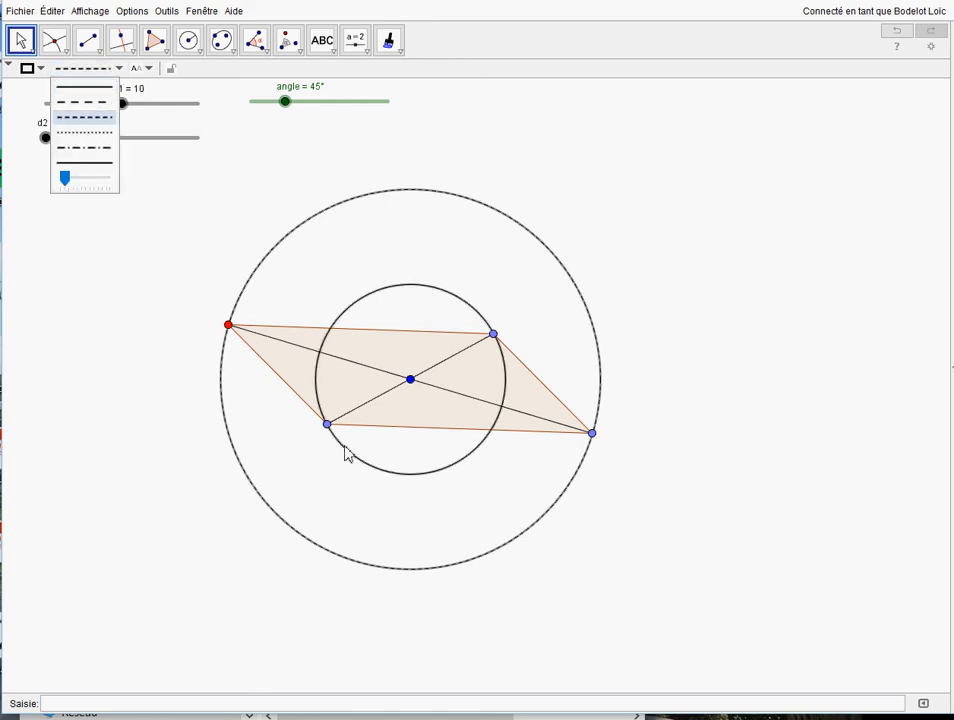
pyautogui.click(347, 451)
pyautogui.click(118, 69)
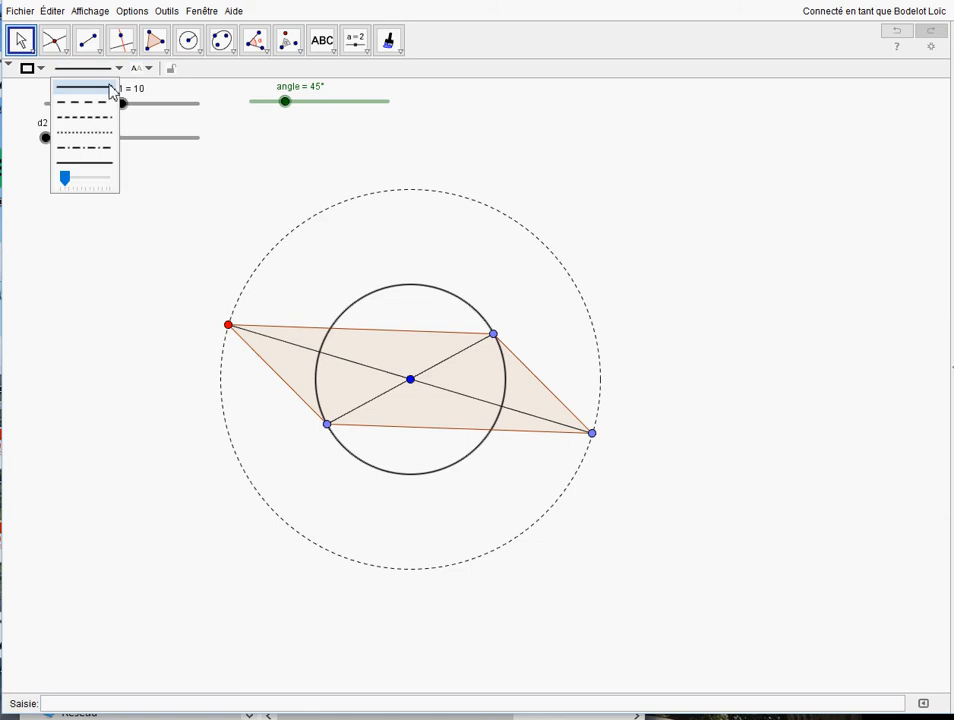
pyautogui.click(100, 118)
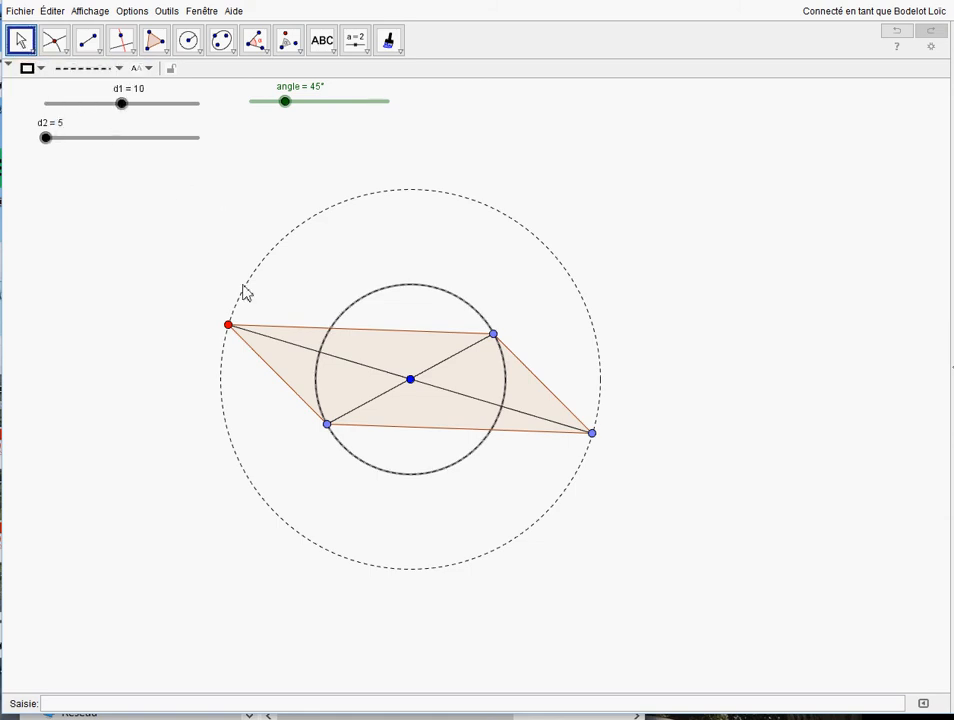
# Set slider d2 to 7 and the angle to 60°, and move the red vertex farther up the outer circle.
pyautogui.moveTo(228, 326); pyautogui.dragTo(266, 345)
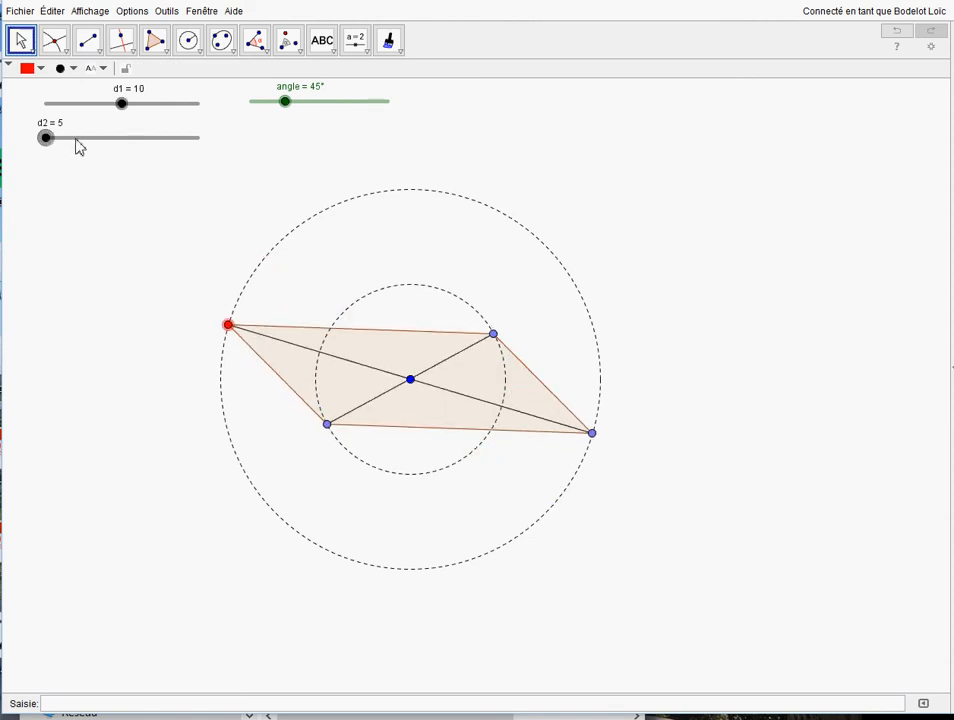
pyautogui.moveTo(47, 139); pyautogui.dragTo(87, 149)
pyautogui.moveTo(285, 102); pyautogui.dragTo(300, 121)
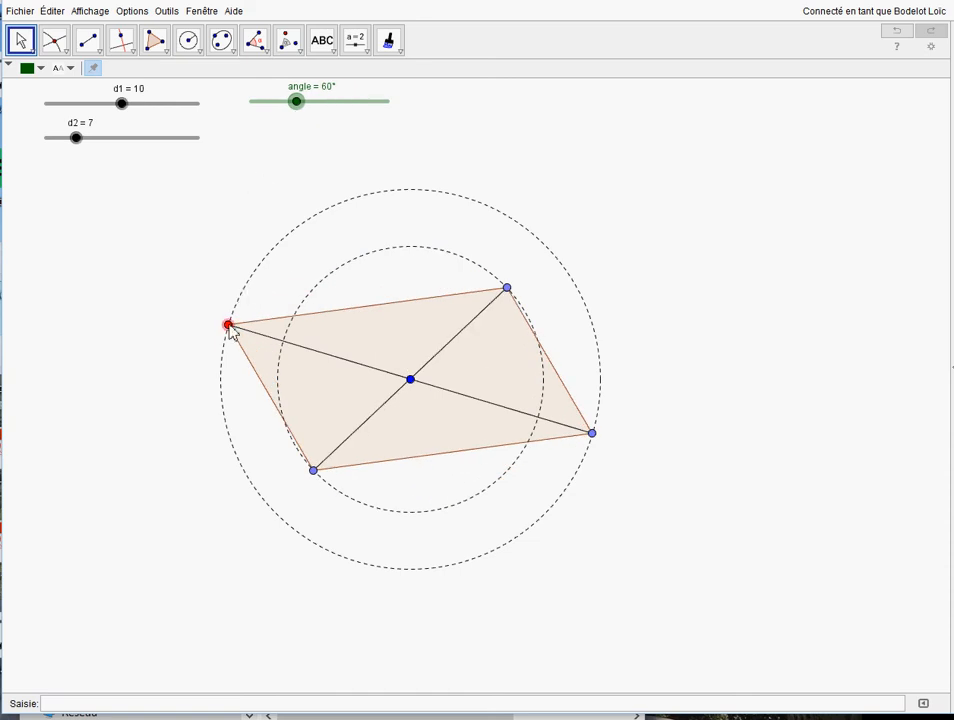
pyautogui.moveTo(232, 328); pyautogui.dragTo(254, 306)
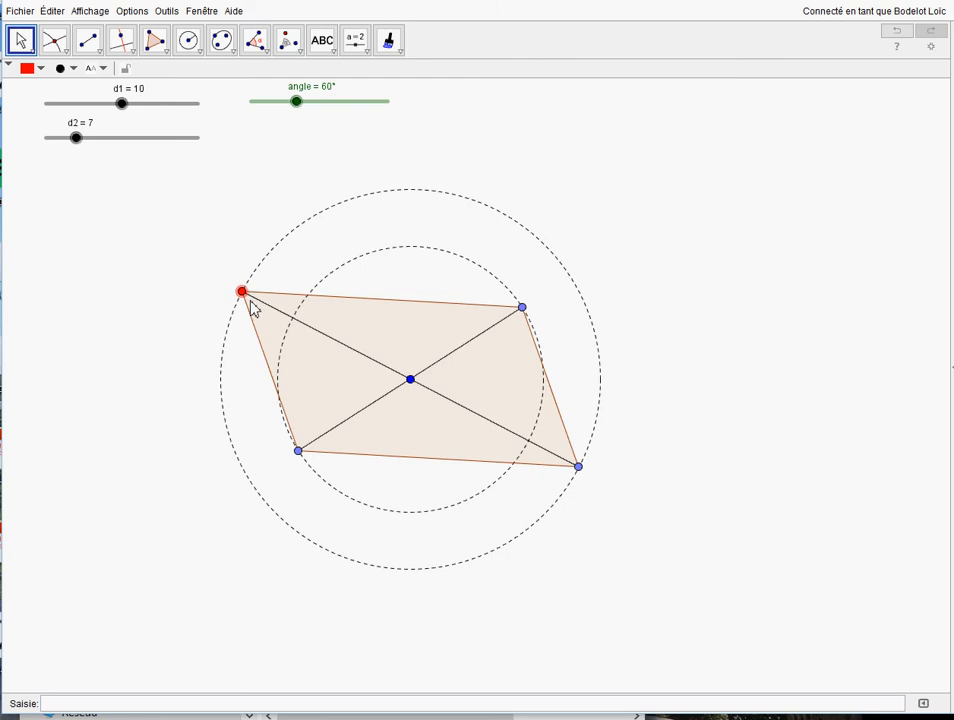
# Insert the text "Carré" above the outer circle.
pyautogui.moveTo(609, 569); pyautogui.dragTo(607, 598)
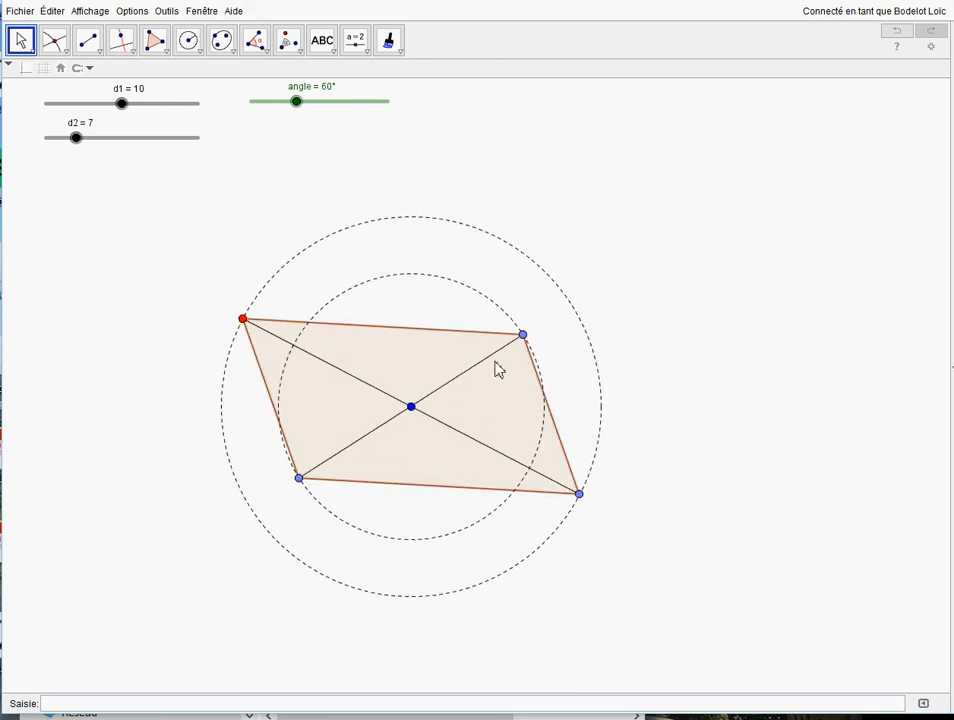
pyautogui.click(322, 40)
pyautogui.click(405, 183)
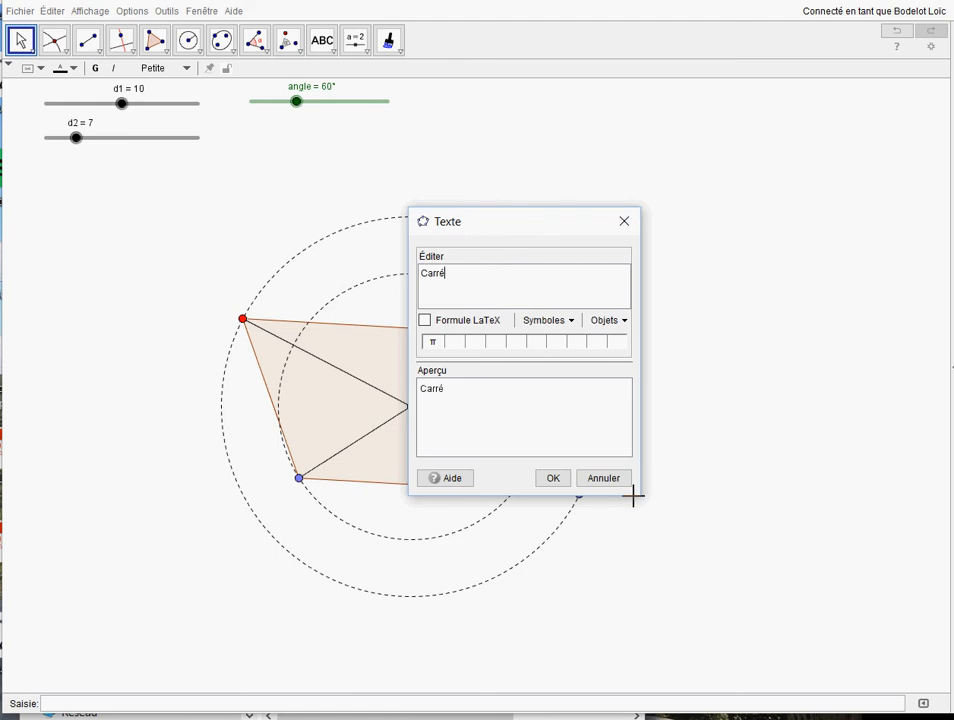
pyautogui.click(553, 479)
pyautogui.moveTo(373, 182); pyautogui.dragTo(415, 181)
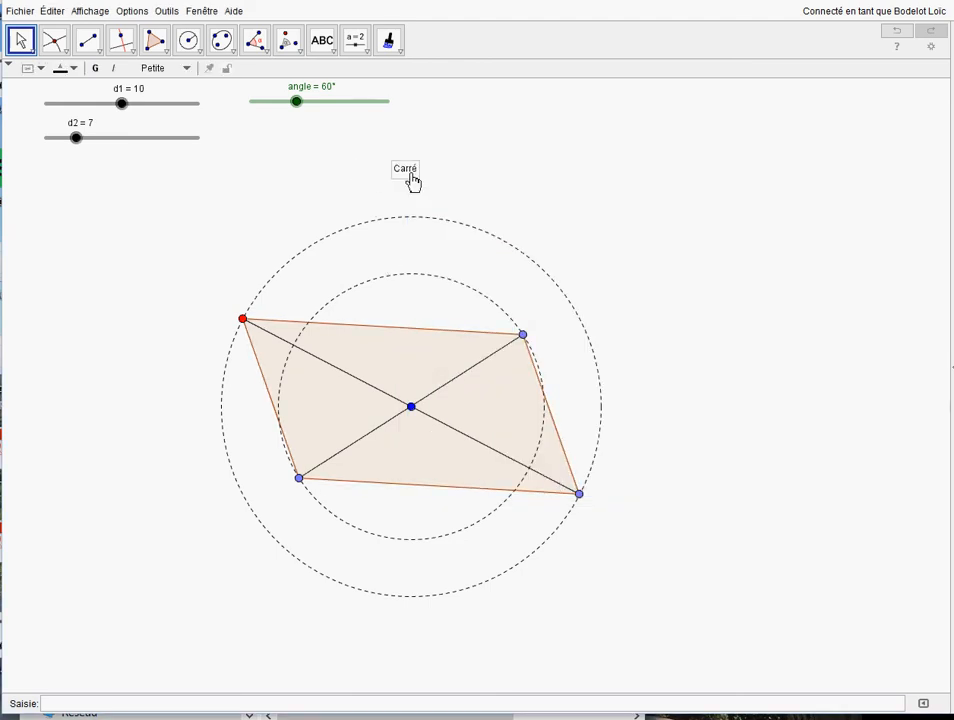
# Set the "Carré" text's size to Plus grande and centre it above the outer circle.
pyautogui.click(187, 69)
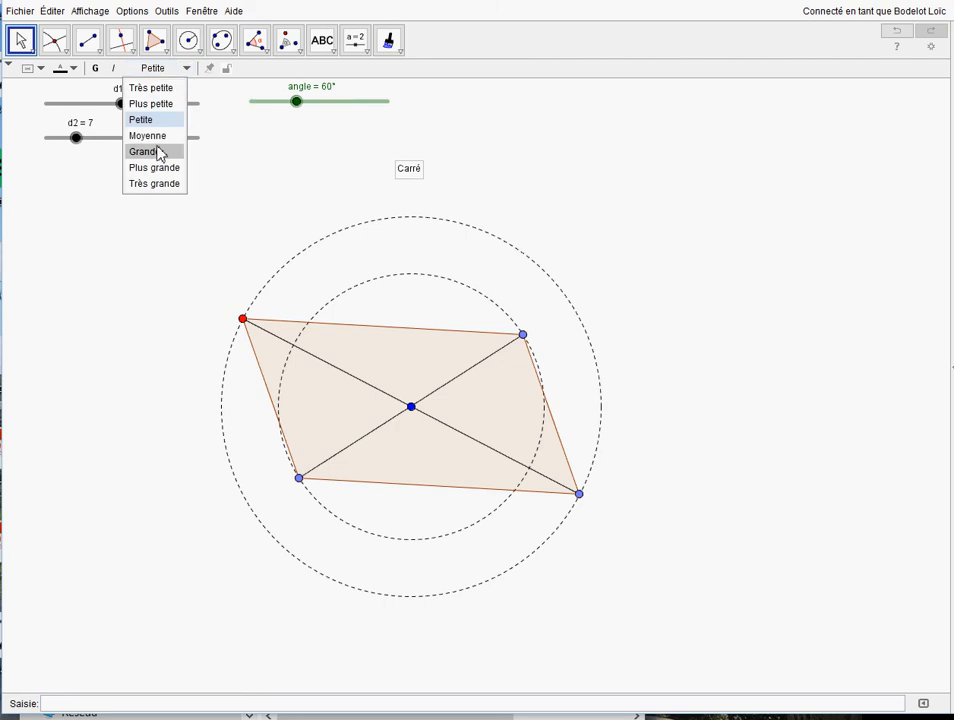
pyautogui.click(156, 167)
pyautogui.moveTo(436, 172); pyautogui.dragTo(400, 175)
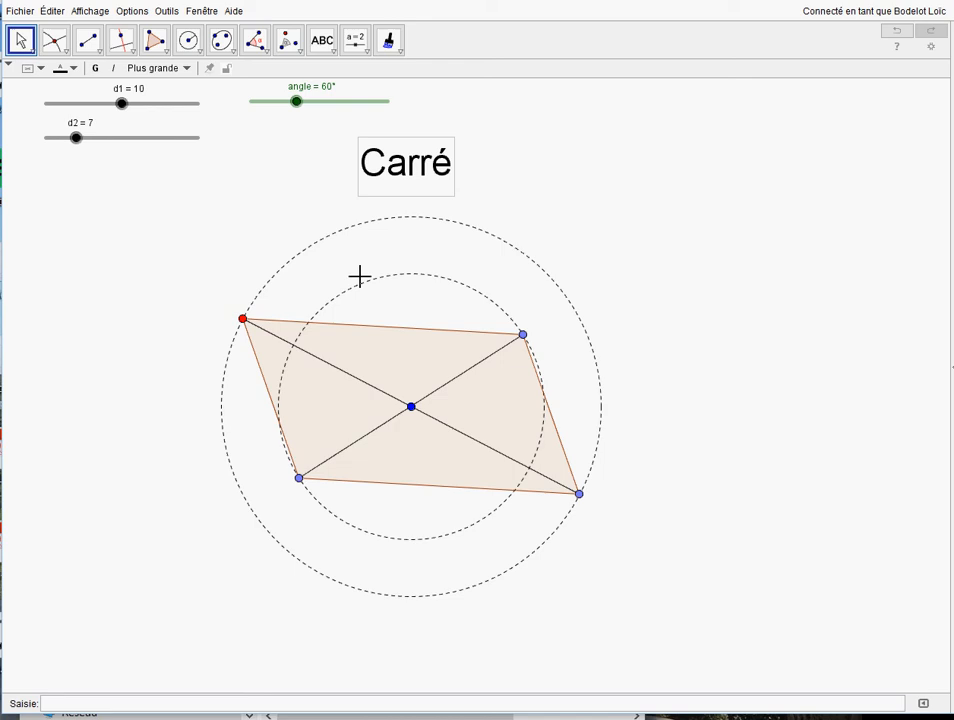
# Give the "Carré" text the display condition d1==d2∧angle==90°.
pyautogui.rightClick(397, 176)
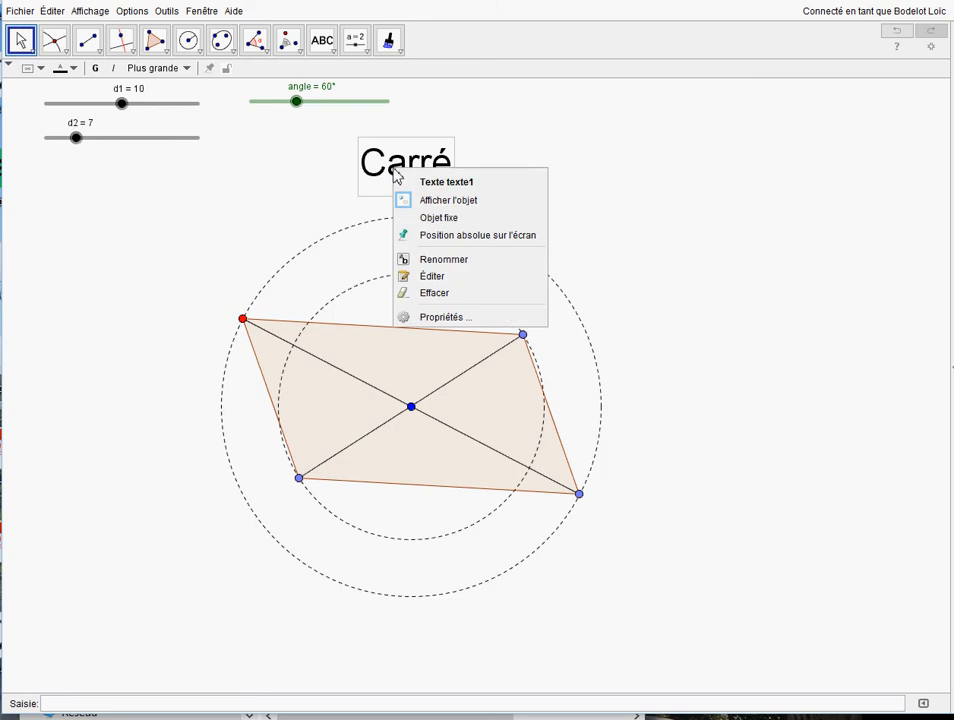
pyautogui.click(430, 318)
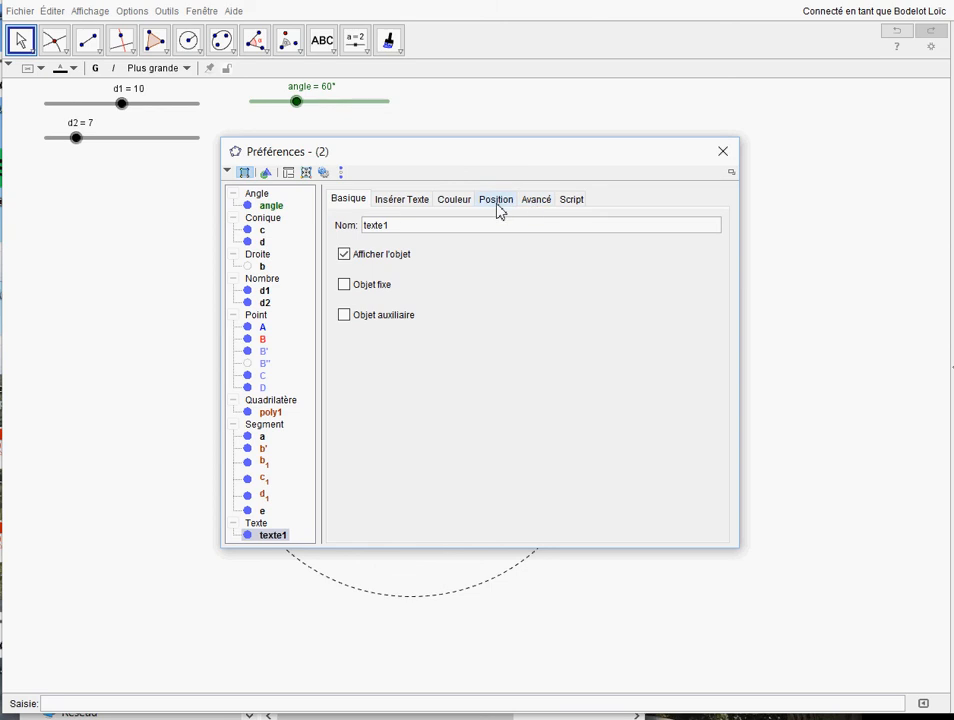
pyautogui.click(542, 205)
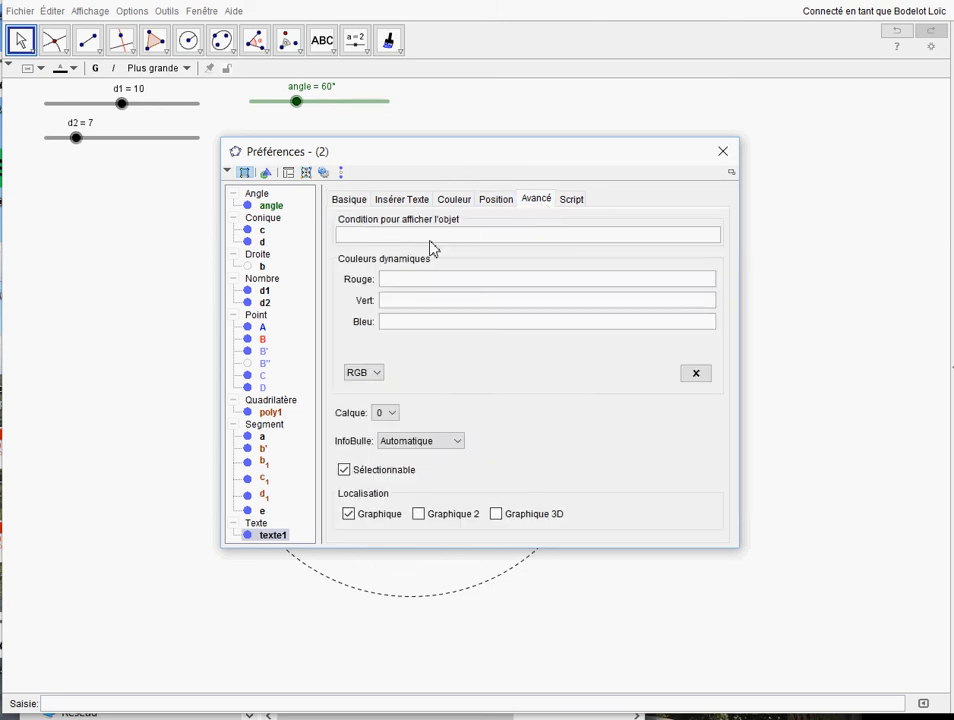
pyautogui.click(392, 236)
pyautogui.click(713, 235)
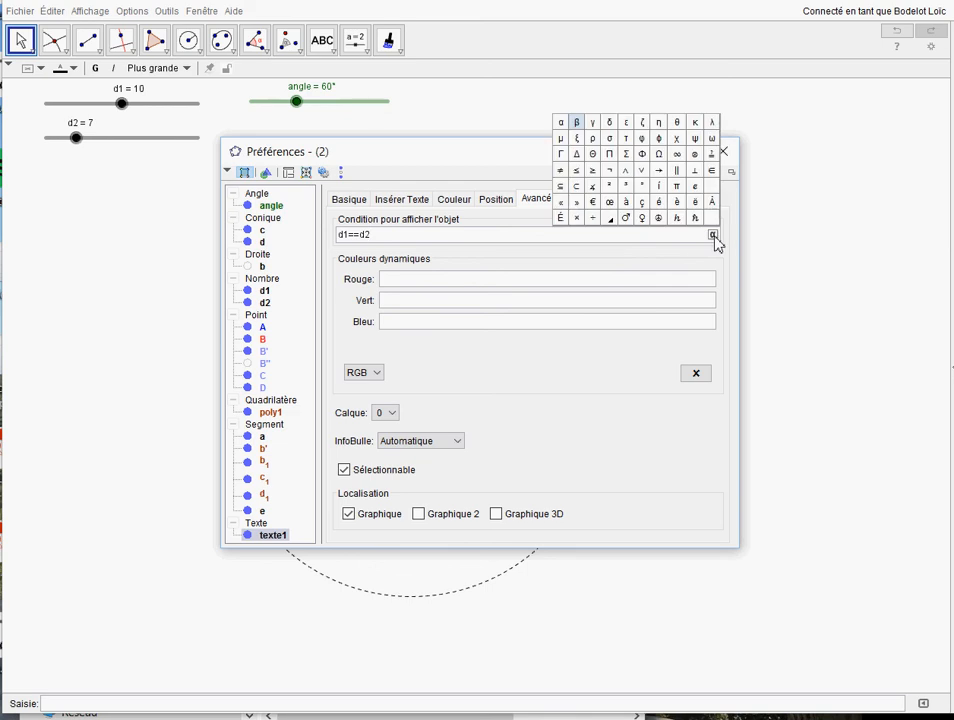
pyautogui.click(627, 173)
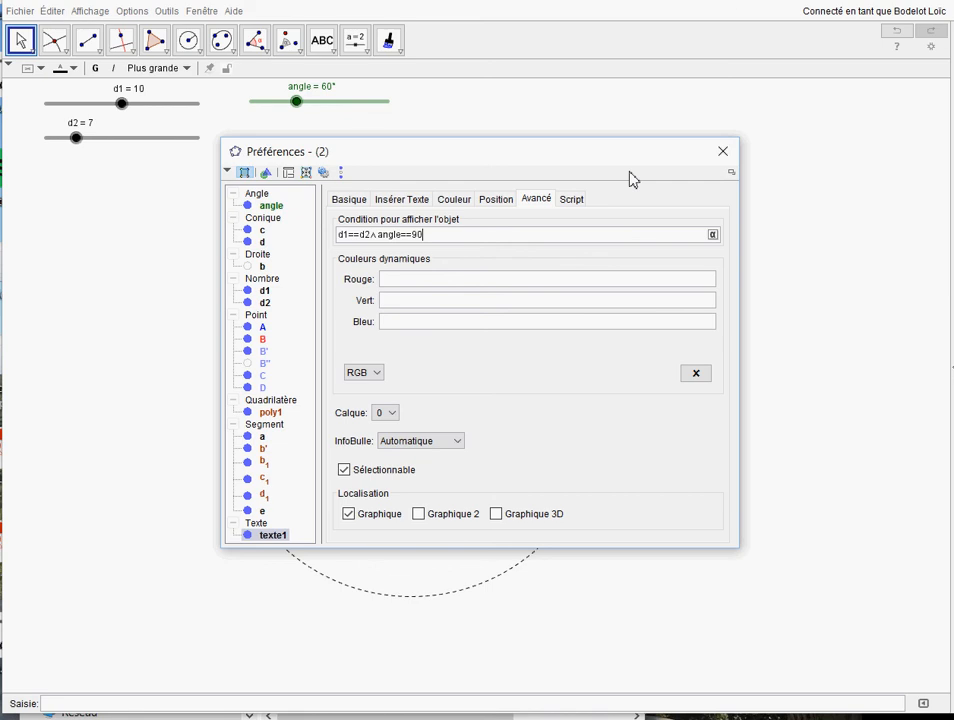
pyautogui.click(721, 155)
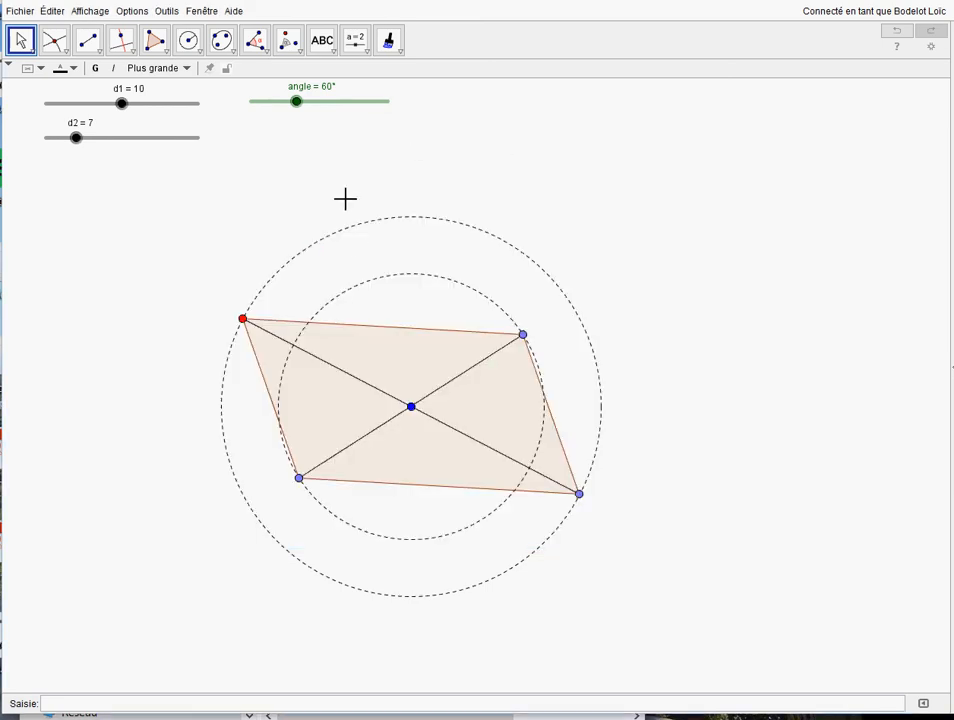
# Set the angle to 90° and d2 to 10, and nudge the "Carré" text and the red vertex slightly.
pyautogui.moveTo(301, 110)
pyautogui.mouseDown()
pyautogui.moveTo(321, 115)
pyautogui.moveTo(319, 107)
pyautogui.mouseUp()
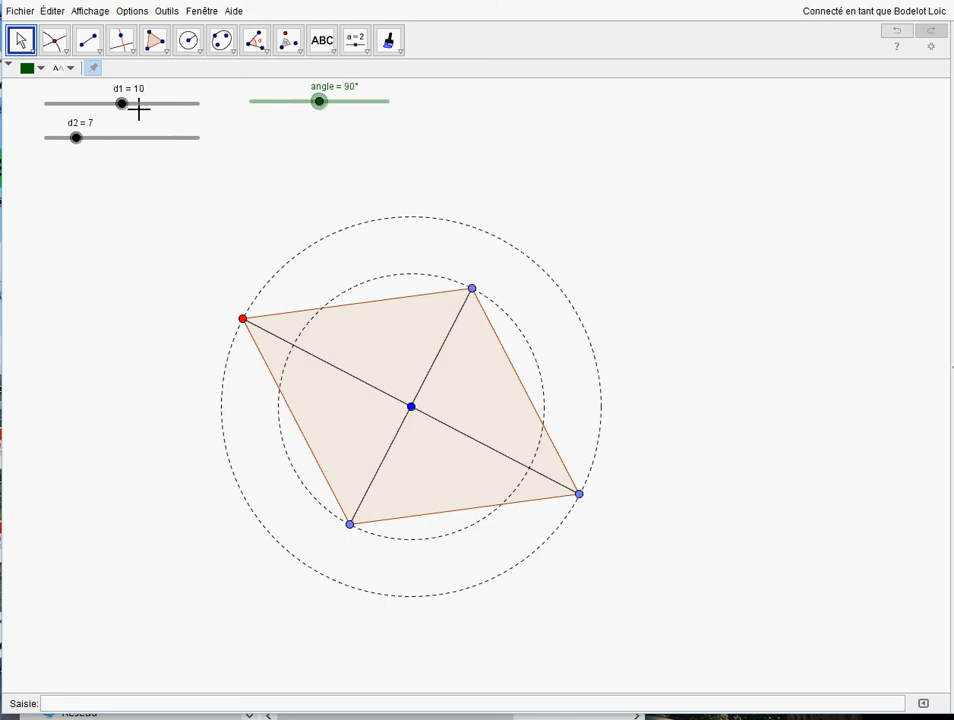
pyautogui.moveTo(84, 142); pyautogui.dragTo(120, 140)
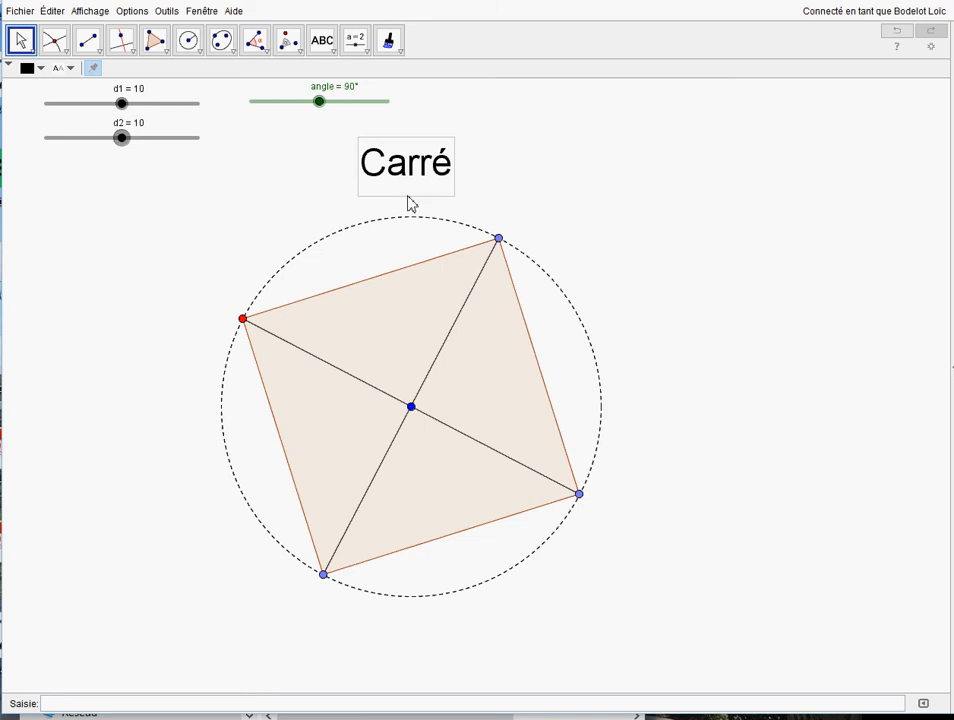
pyautogui.moveTo(402, 183); pyautogui.dragTo(394, 192)
pyautogui.moveTo(247, 328)
pyautogui.mouseDown()
pyautogui.moveTo(248, 389)
pyautogui.moveTo(290, 461)
pyautogui.moveTo(253, 368)
pyautogui.moveTo(251, 334)
pyautogui.mouseUp()
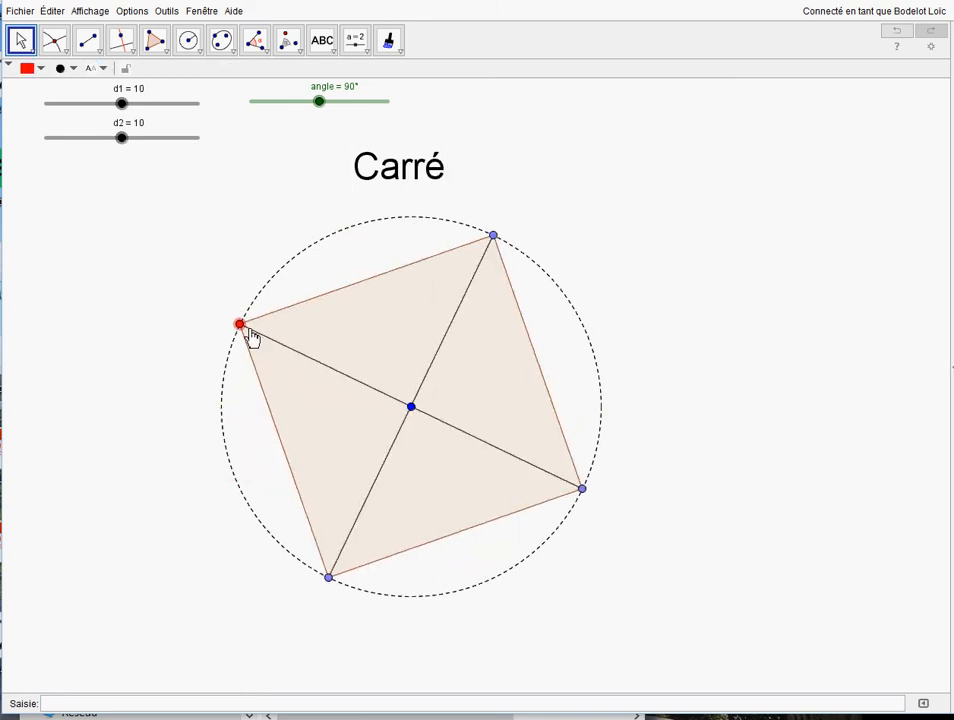
# Set d2 to 7 and insert the text "Losange" above the outer circle in the Plus grande size.
pyautogui.moveTo(121, 138); pyautogui.dragTo(80, 149)
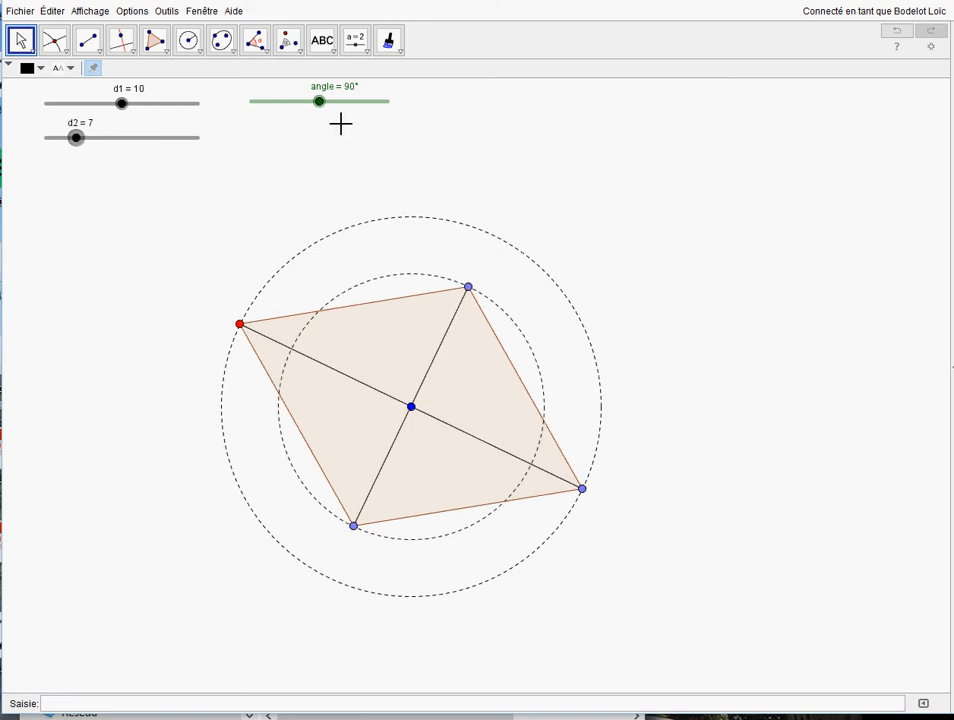
pyautogui.click(322, 42)
pyautogui.click(361, 191)
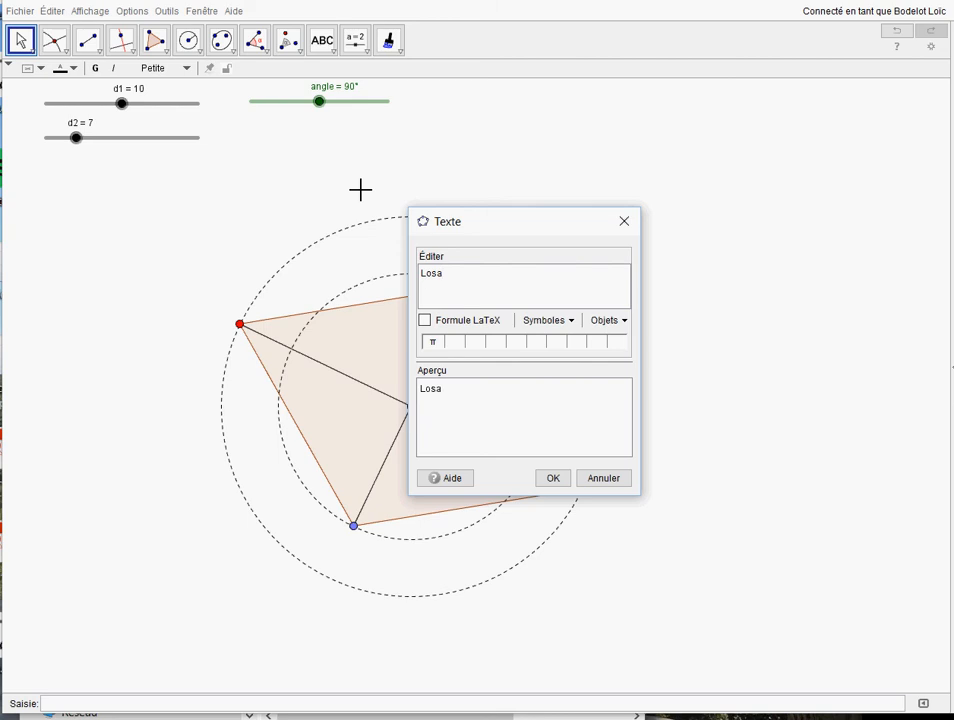
pyautogui.click(551, 476)
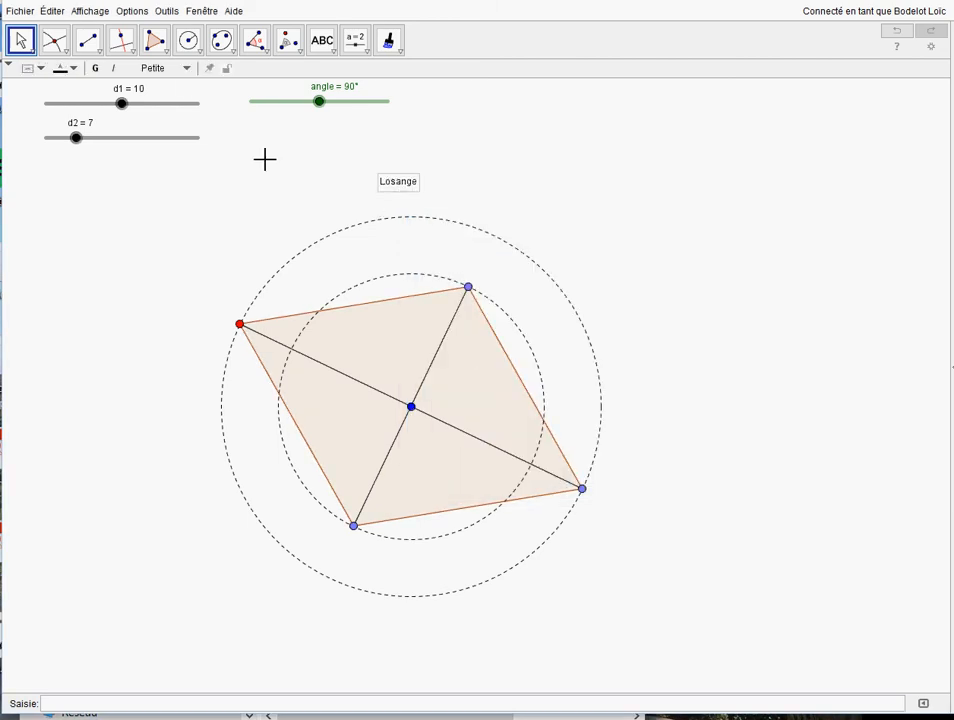
pyautogui.click(186, 69)
pyautogui.click(160, 167)
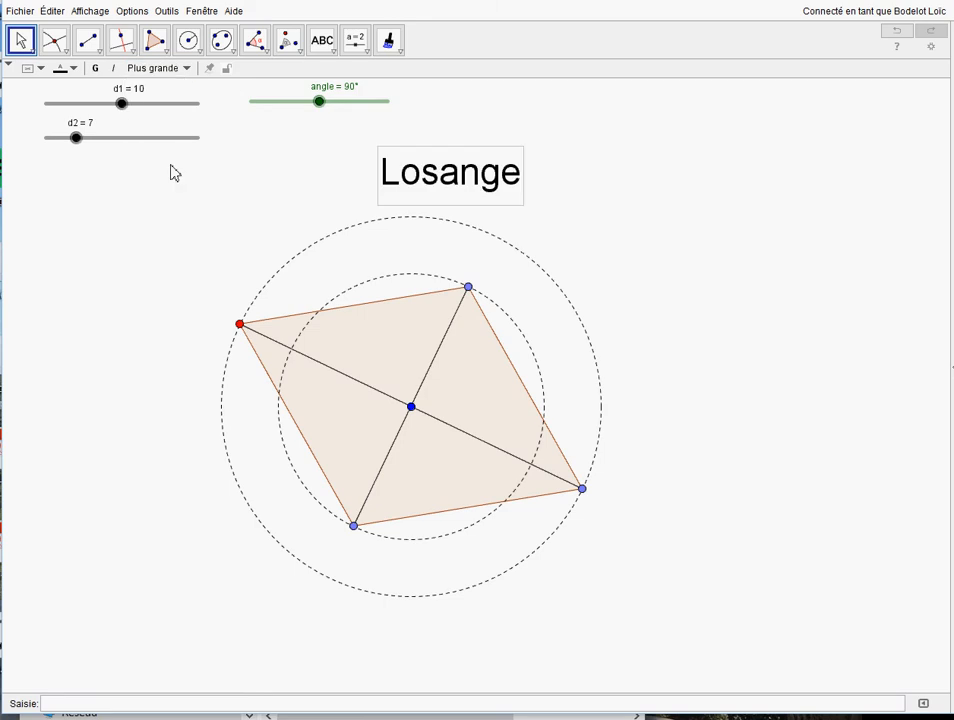
# Give the "Losange" text the display condition d1≠d2∧angle==90°.
pyautogui.rightClick(411, 183)
pyautogui.click(460, 333)
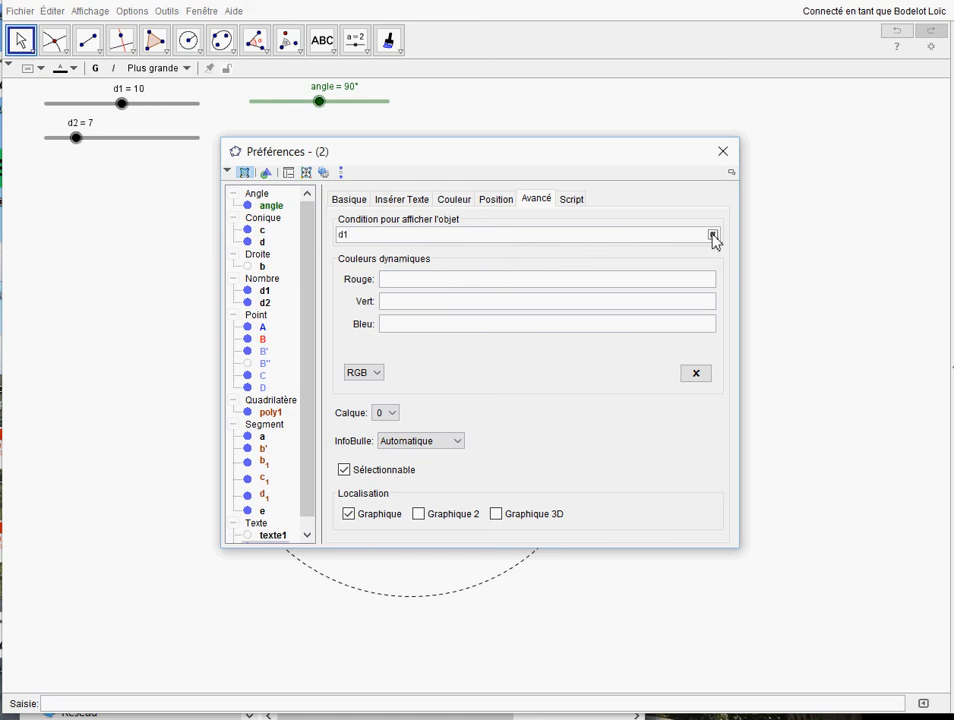
pyautogui.click(713, 235)
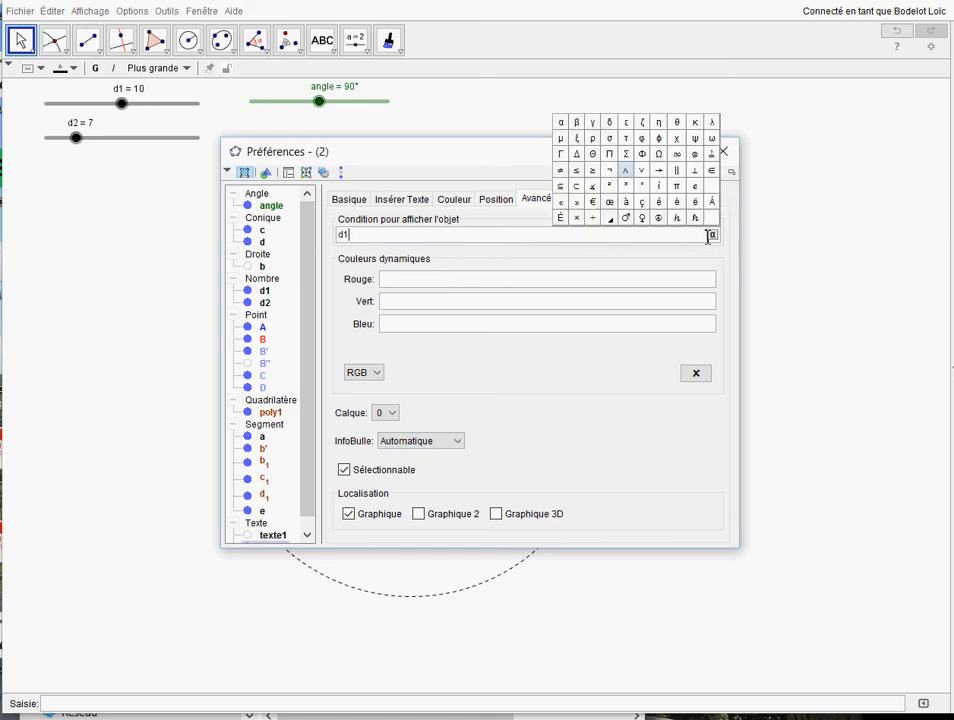
pyautogui.click(562, 172)
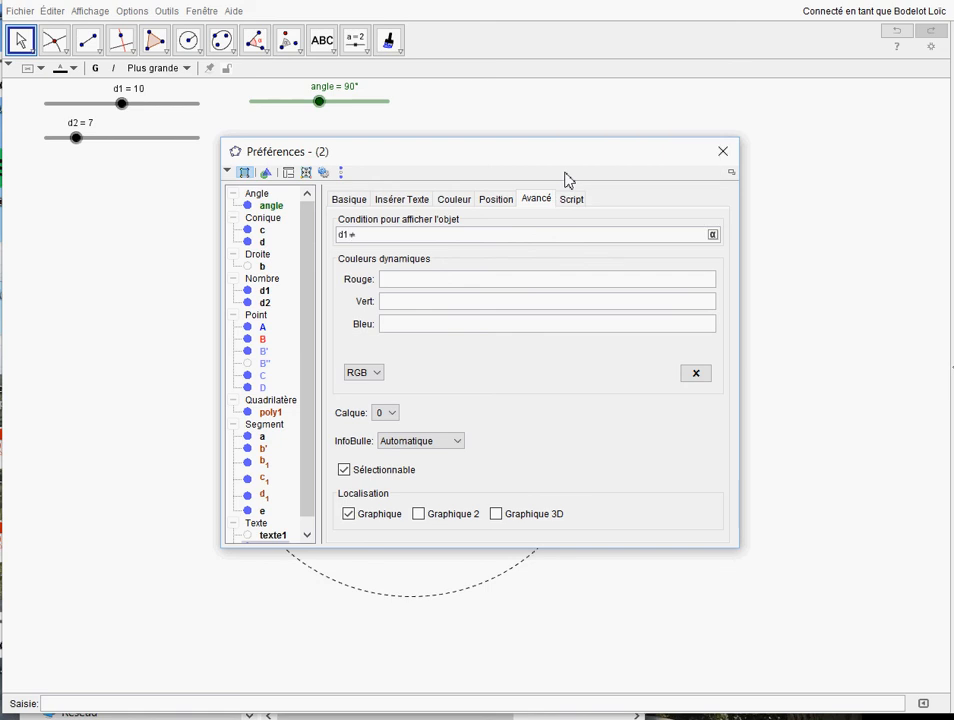
pyautogui.click(713, 235)
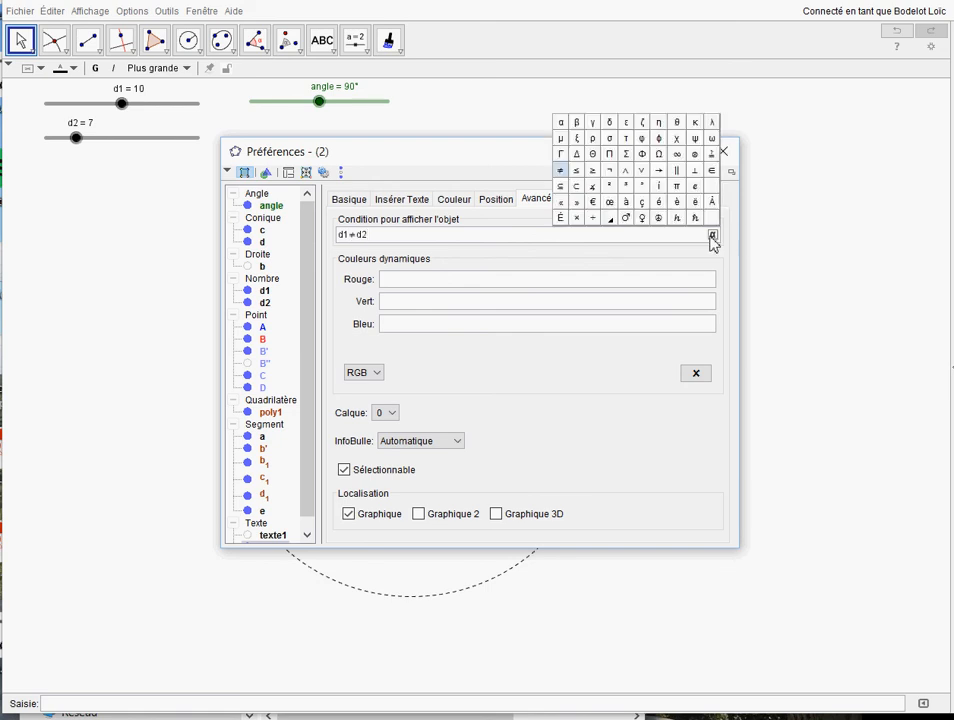
pyautogui.click(626, 171)
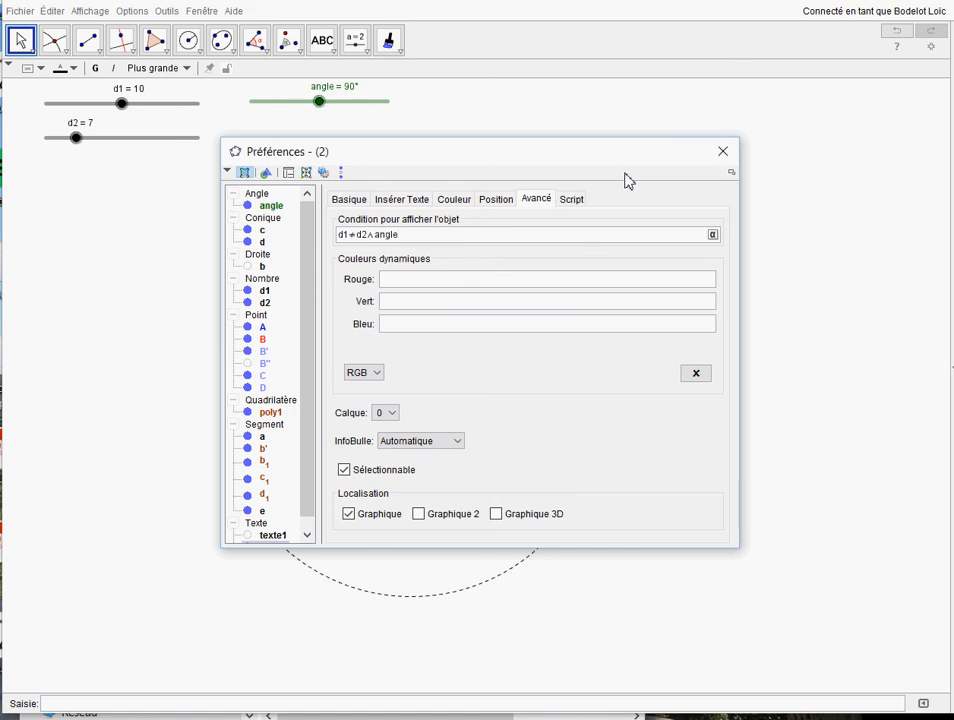
pyautogui.write('angle==90°')
pyautogui.click(723, 151)
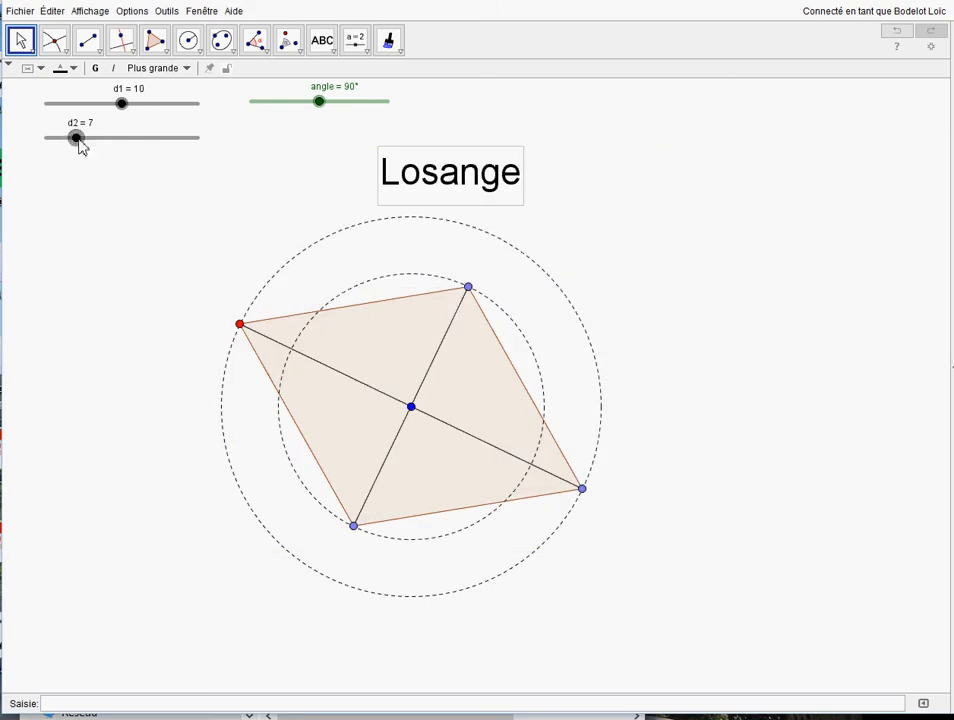
# Set d2 to 8 and shift the "Losange" text slightly left above the circles.
pyautogui.moveTo(77, 138); pyautogui.dragTo(96, 147)
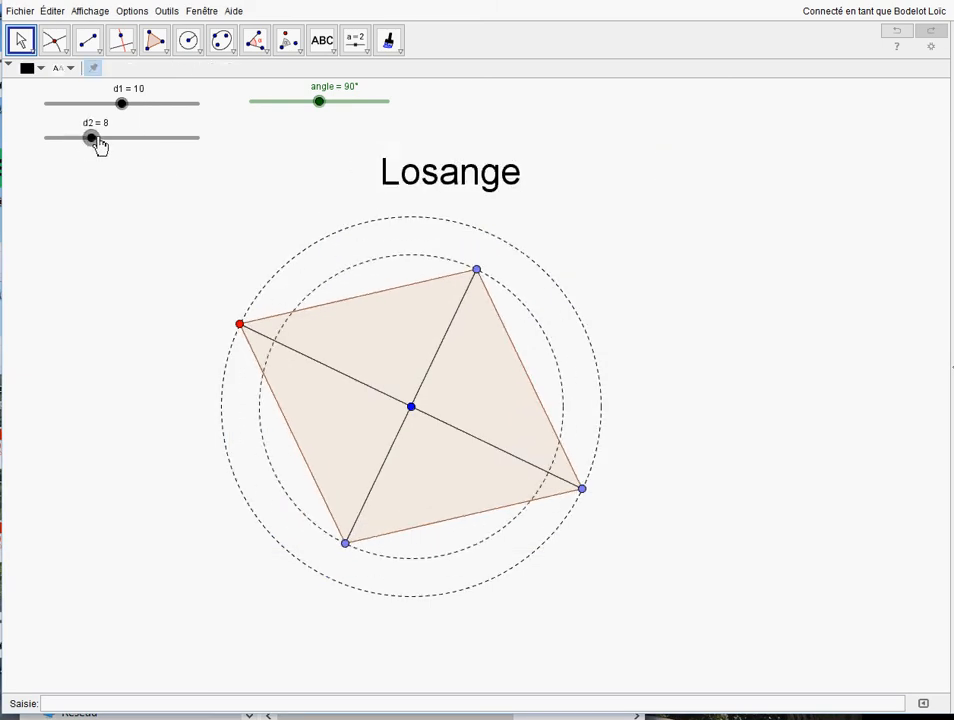
pyautogui.moveTo(397, 177); pyautogui.dragTo(374, 179)
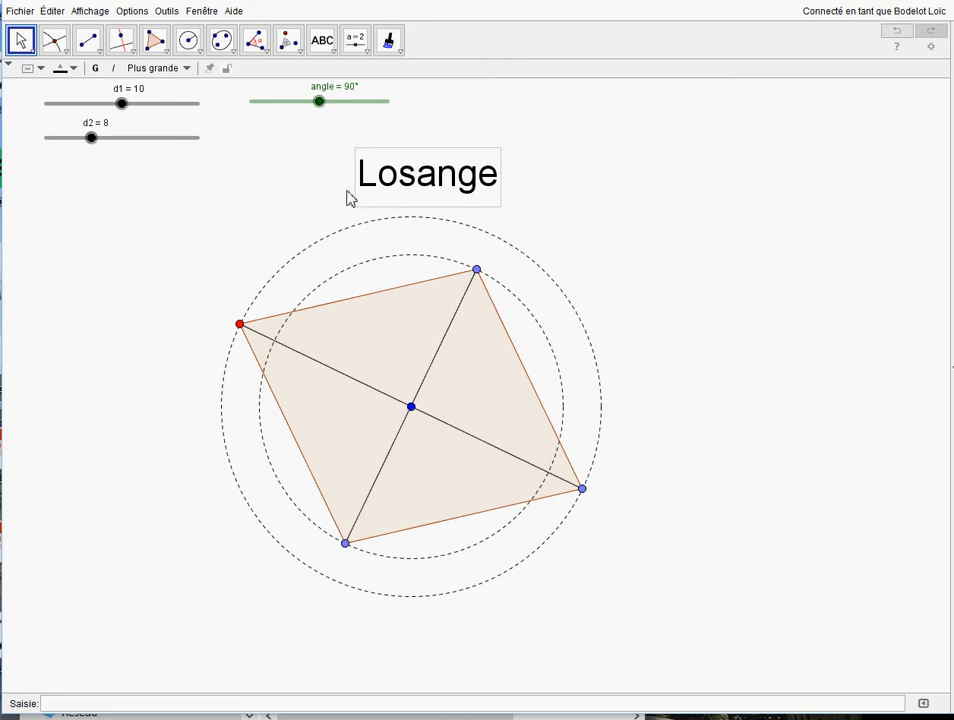